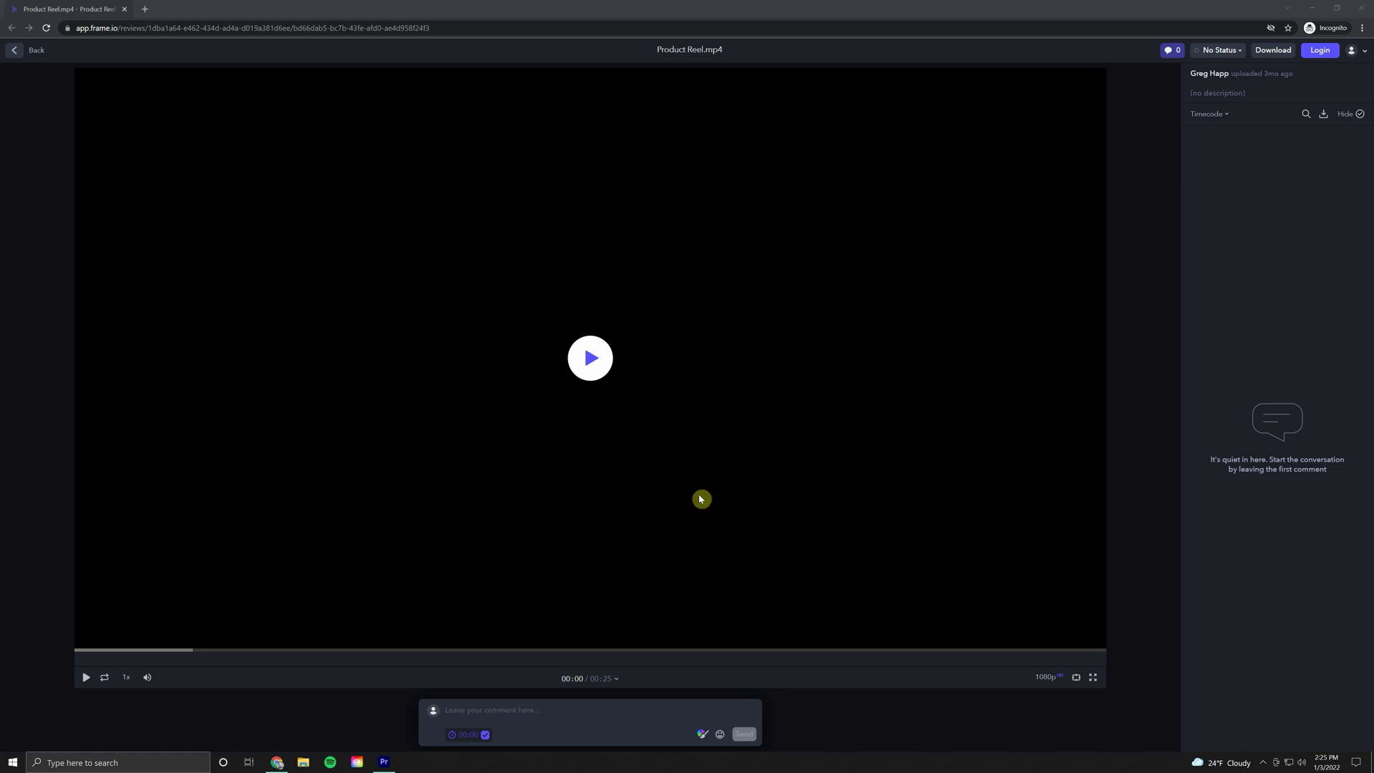
# Step: Mute the reel, pause it at 00:04, and draft the comment 'change font to all white'
pyautogui.click(513, 713)
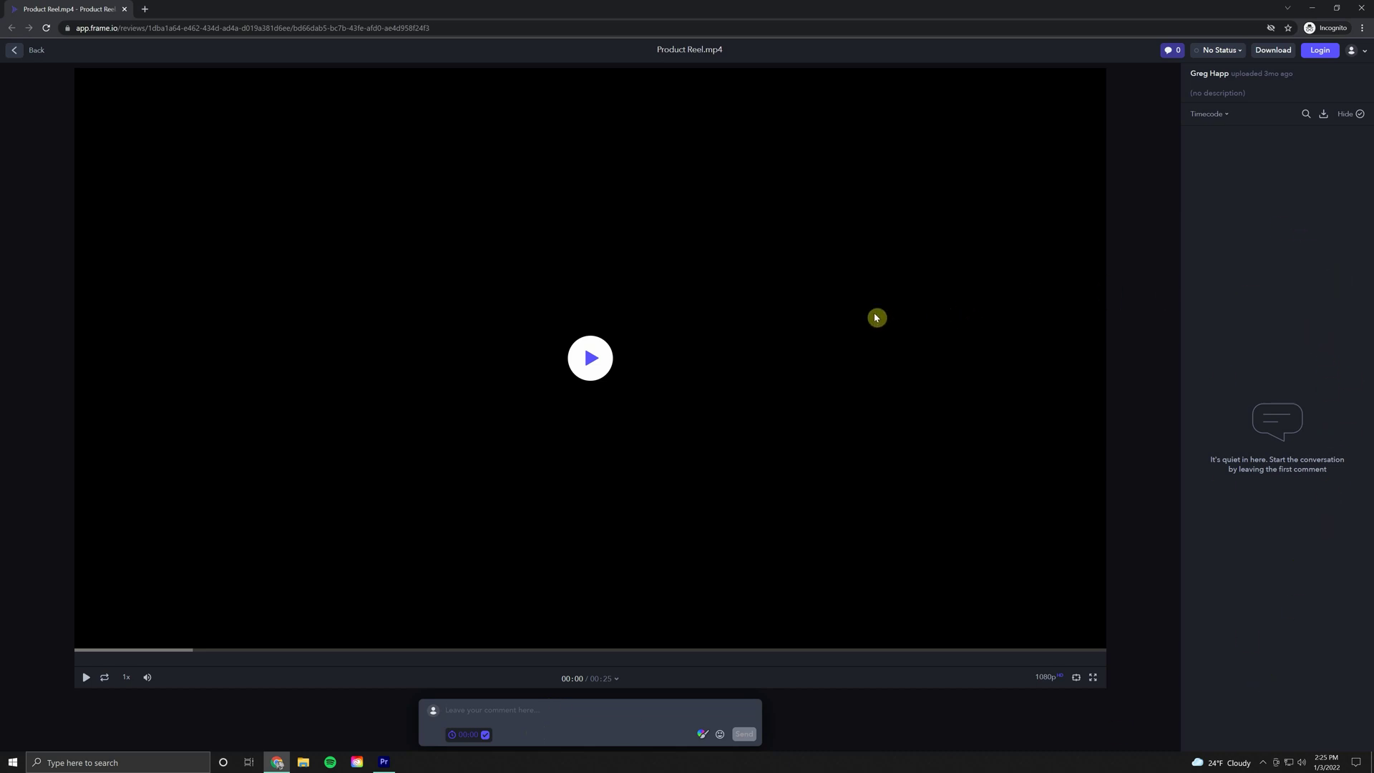
pyautogui.click(148, 678)
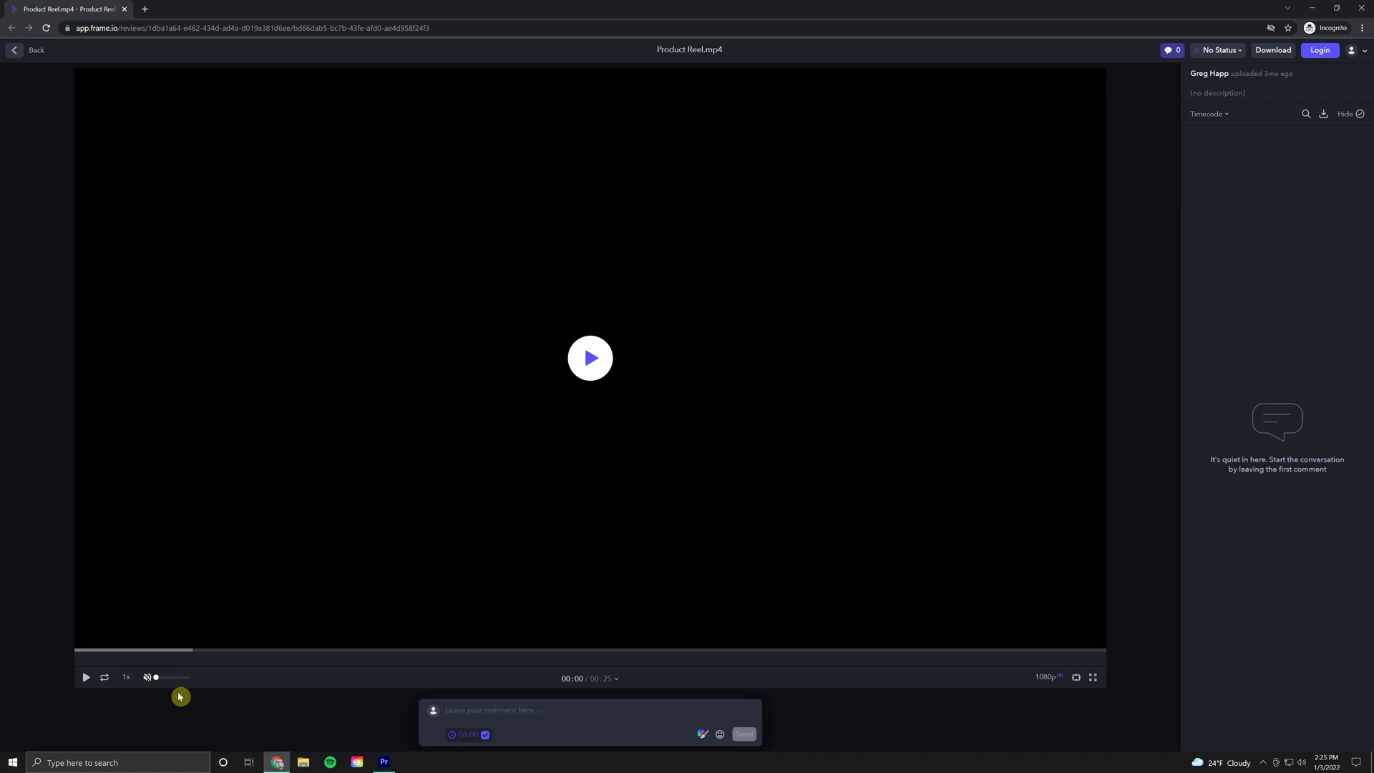
pyautogui.click(84, 678)
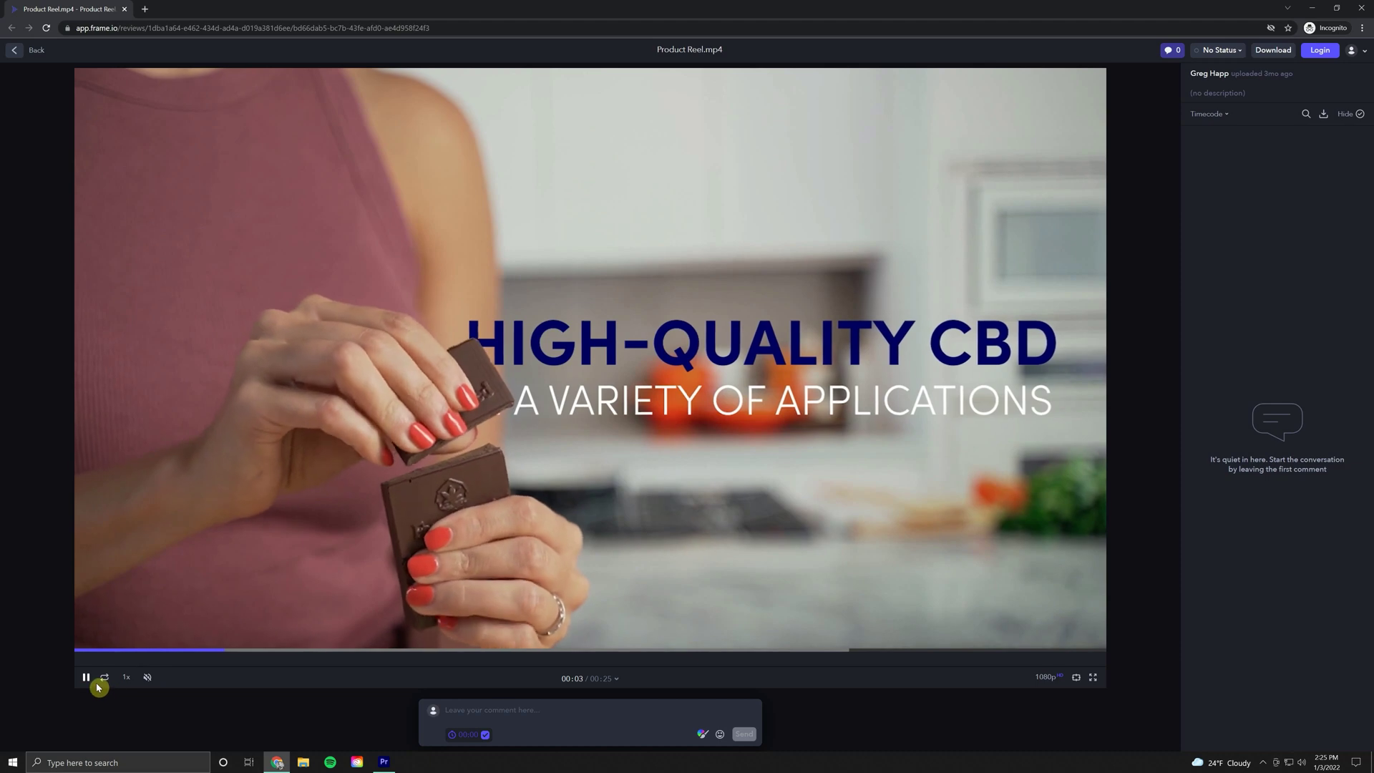
pyautogui.click(88, 679)
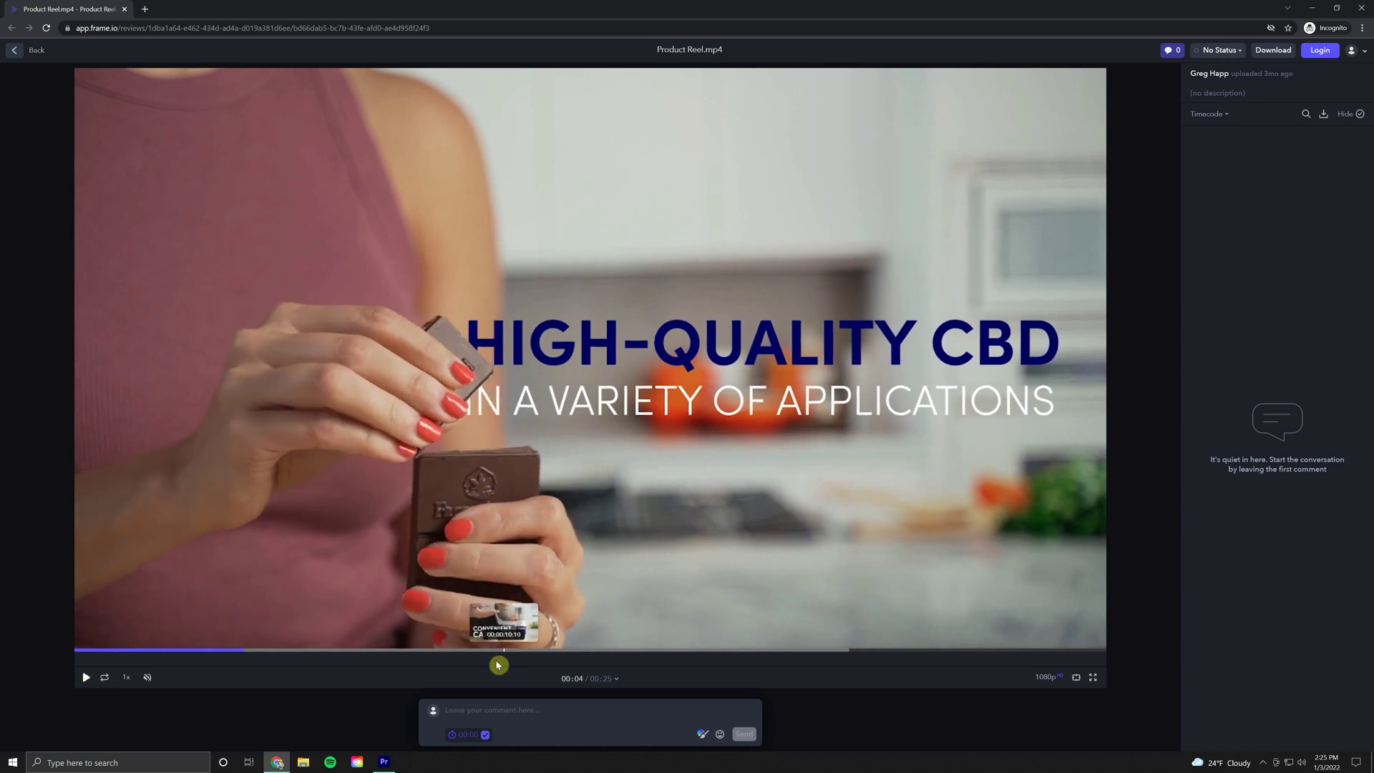
pyautogui.click(482, 714)
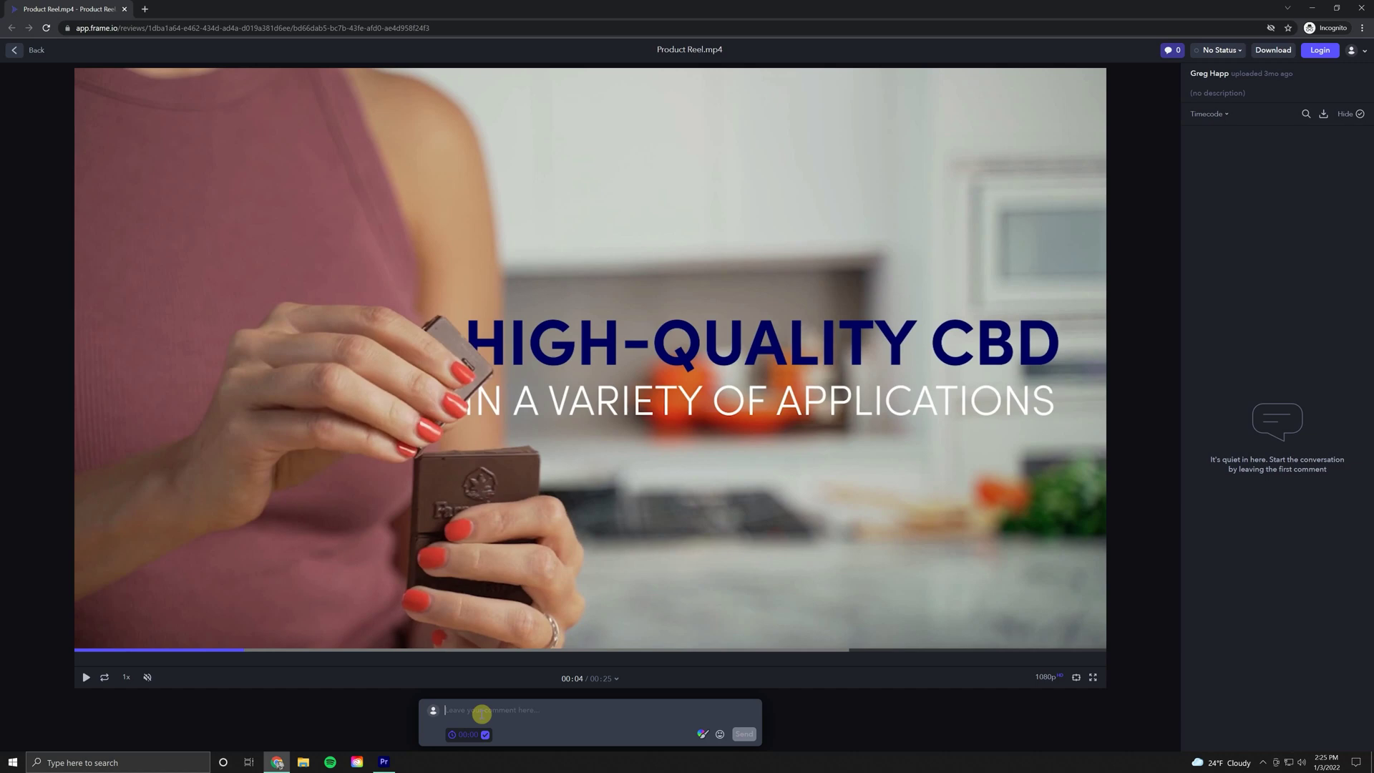
pyautogui.write('change font to all white')
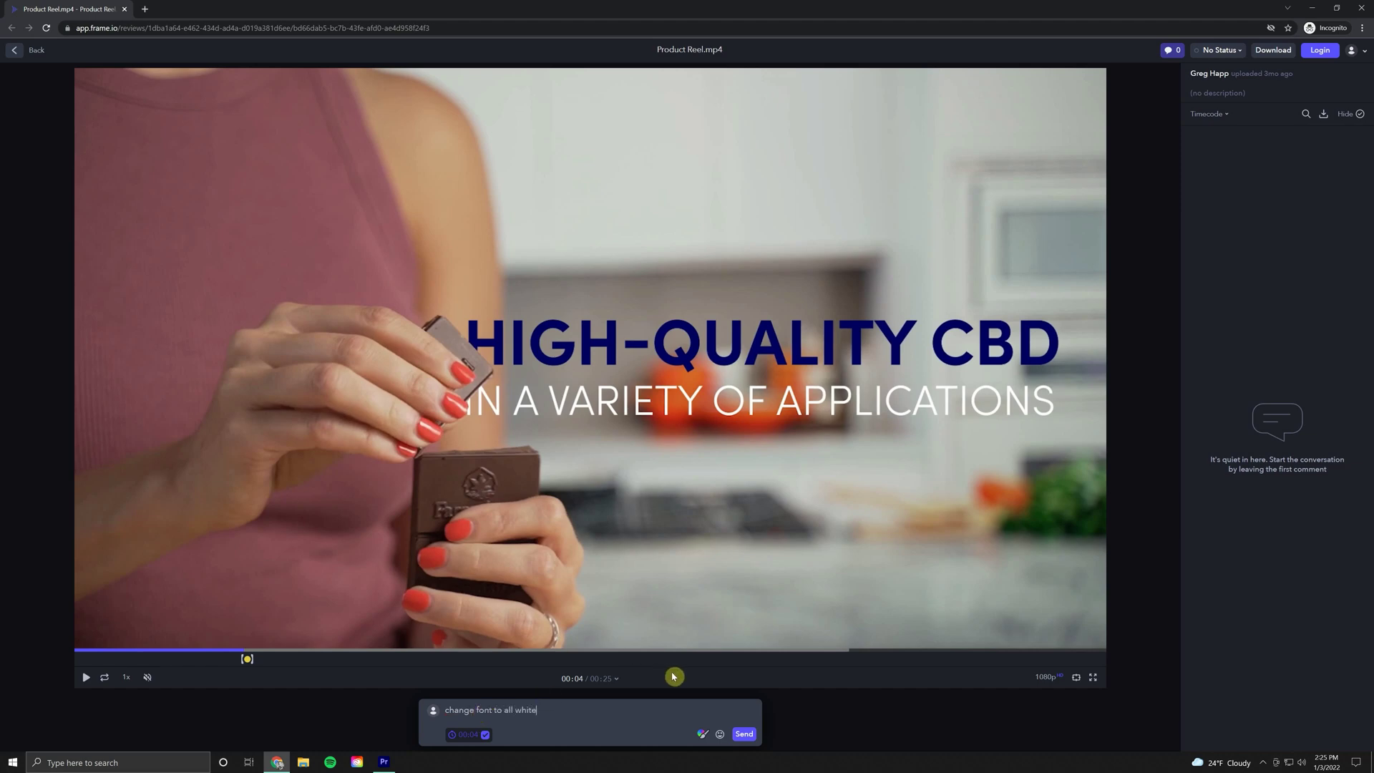
# Step: Send the font comment, identifying as the reviewer with the autofilled e-mail address
pyautogui.click(743, 735)
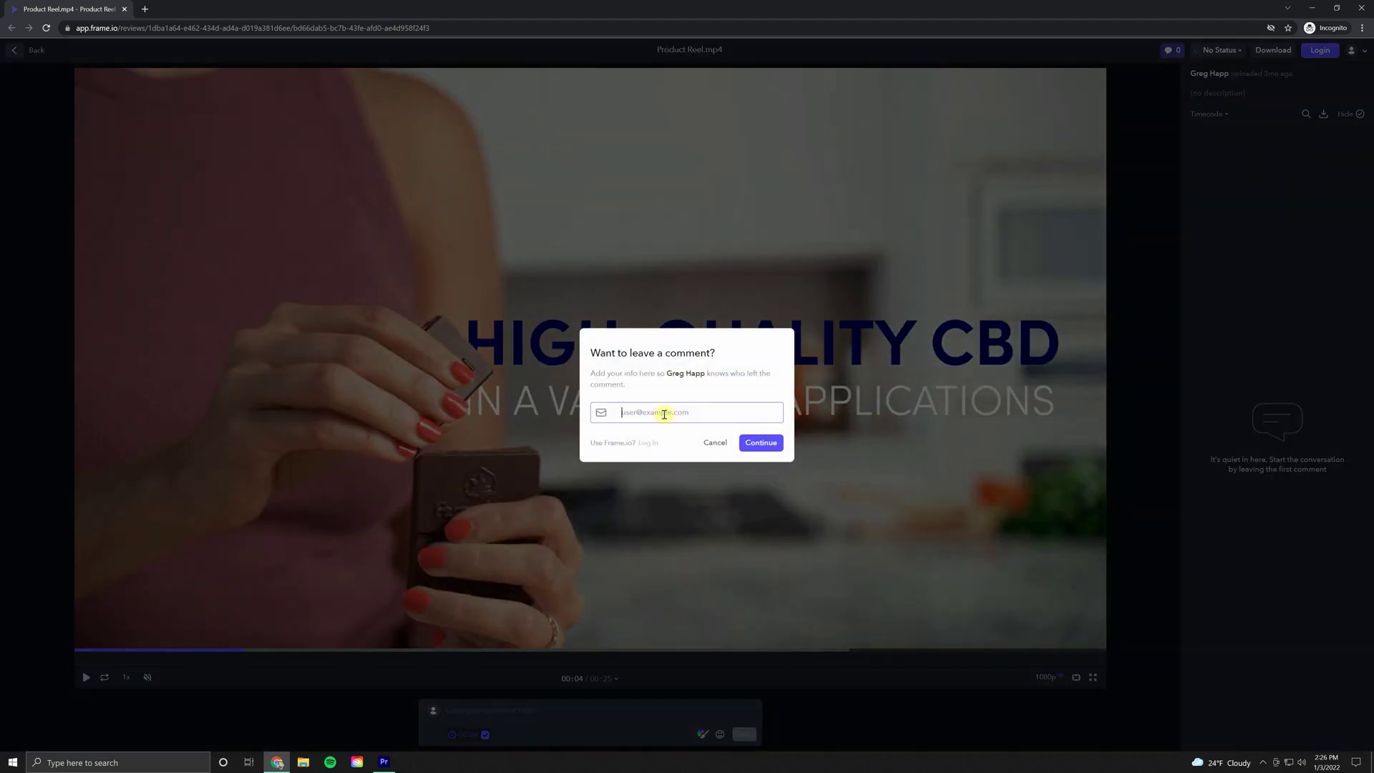
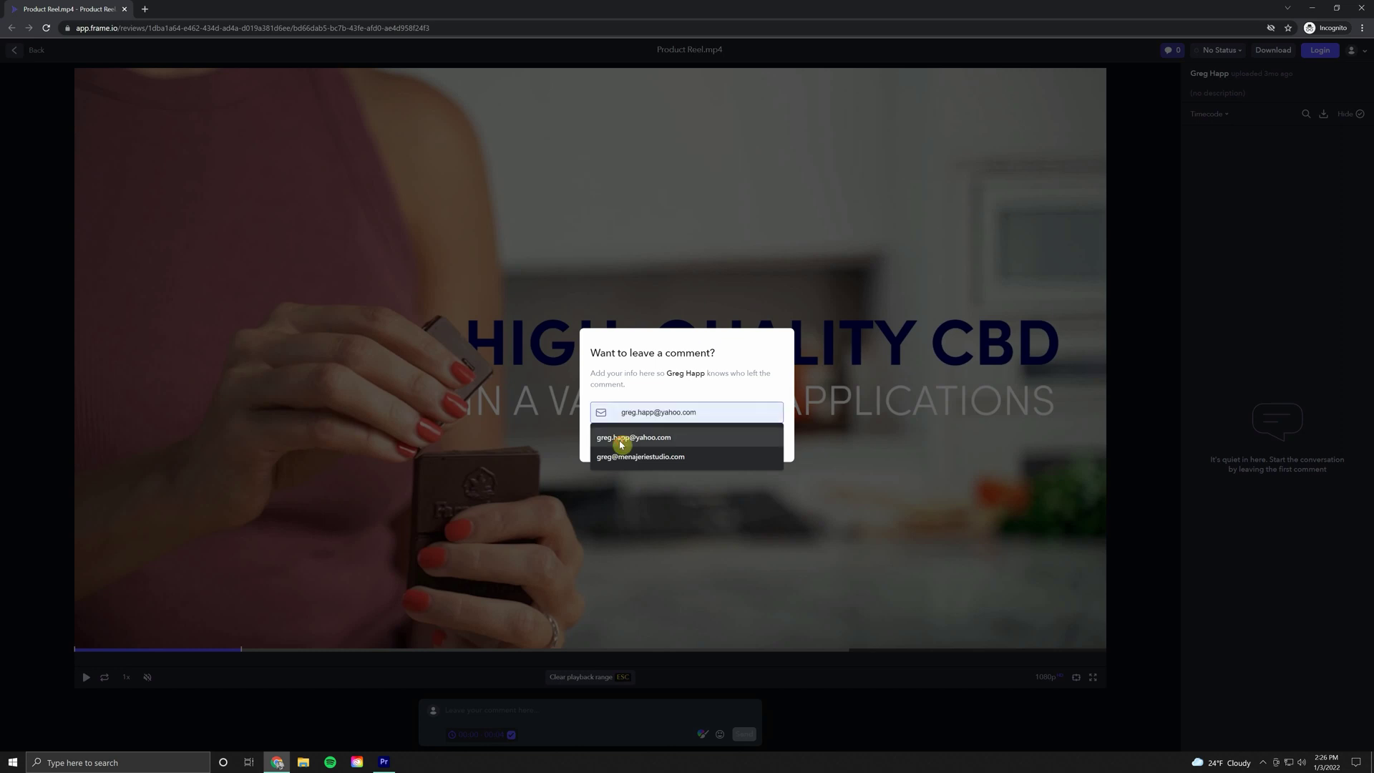
pyautogui.click(622, 439)
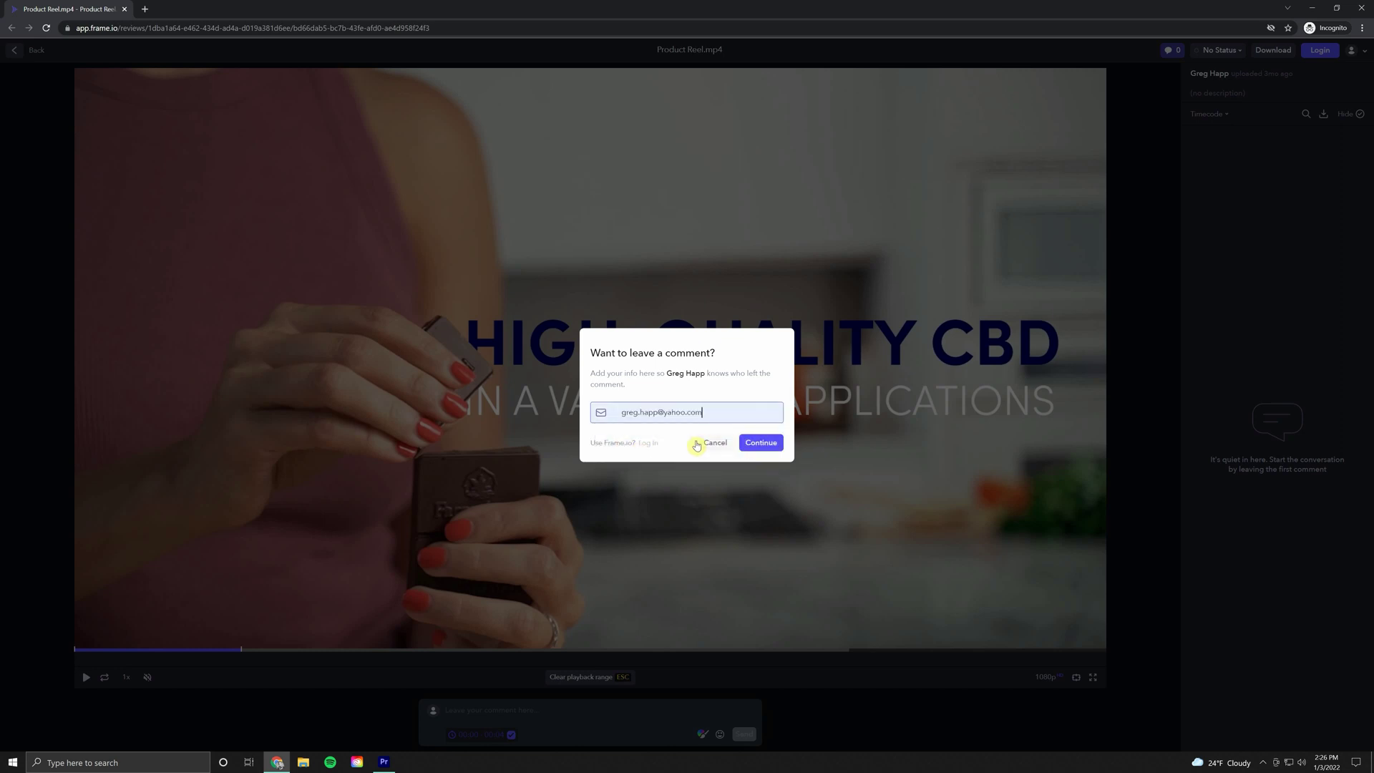
pyautogui.click(761, 443)
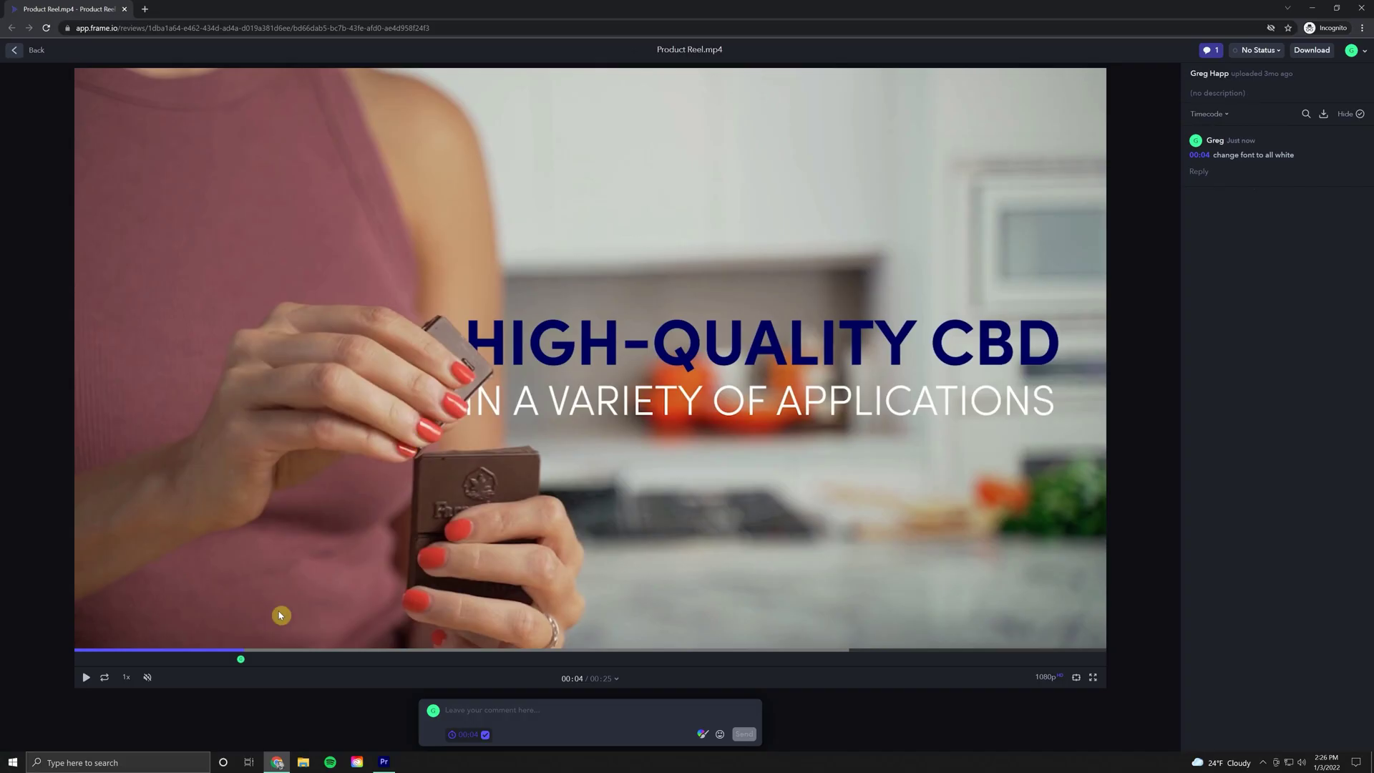
# Step: Pause at 00:08 and circle the title in red, the ring in orange, and the CBD label in teal
pyautogui.click(145, 605)
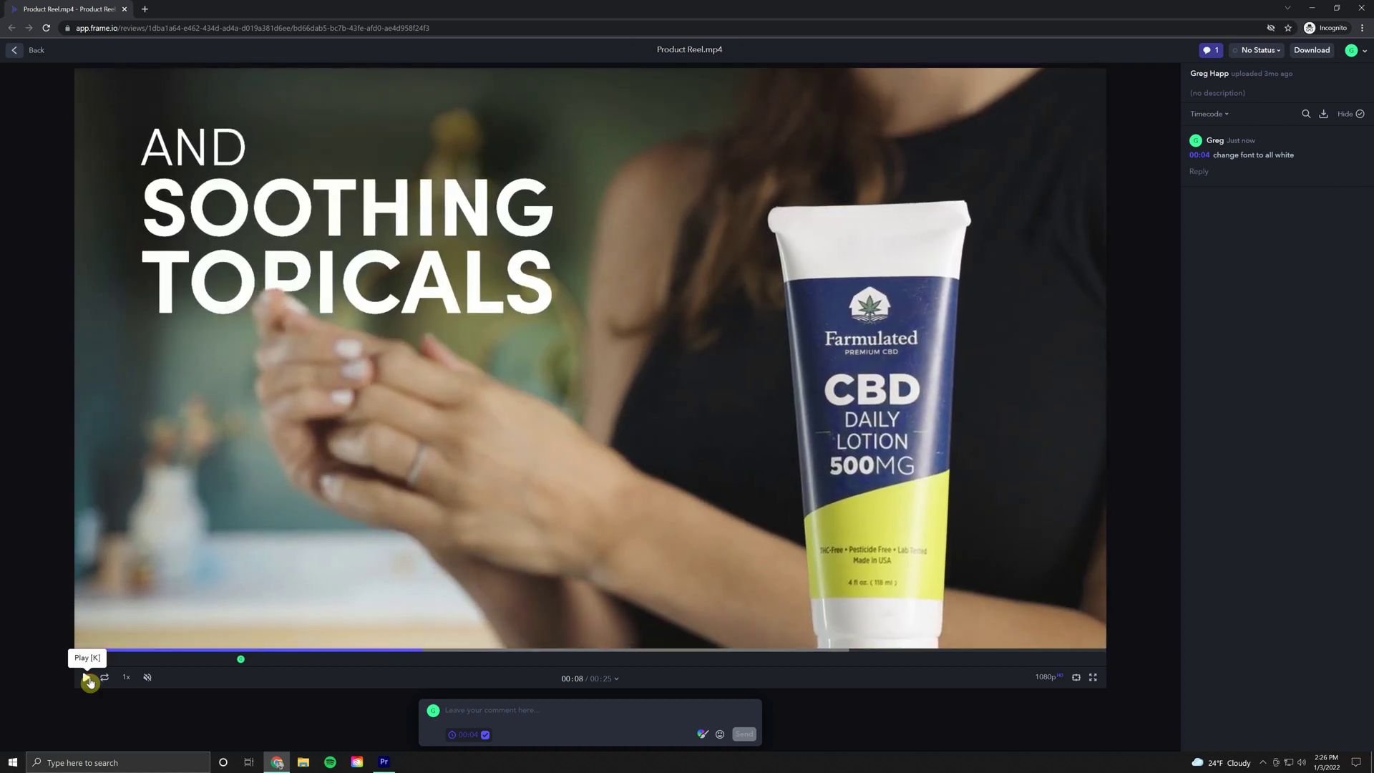
pyautogui.click(87, 678)
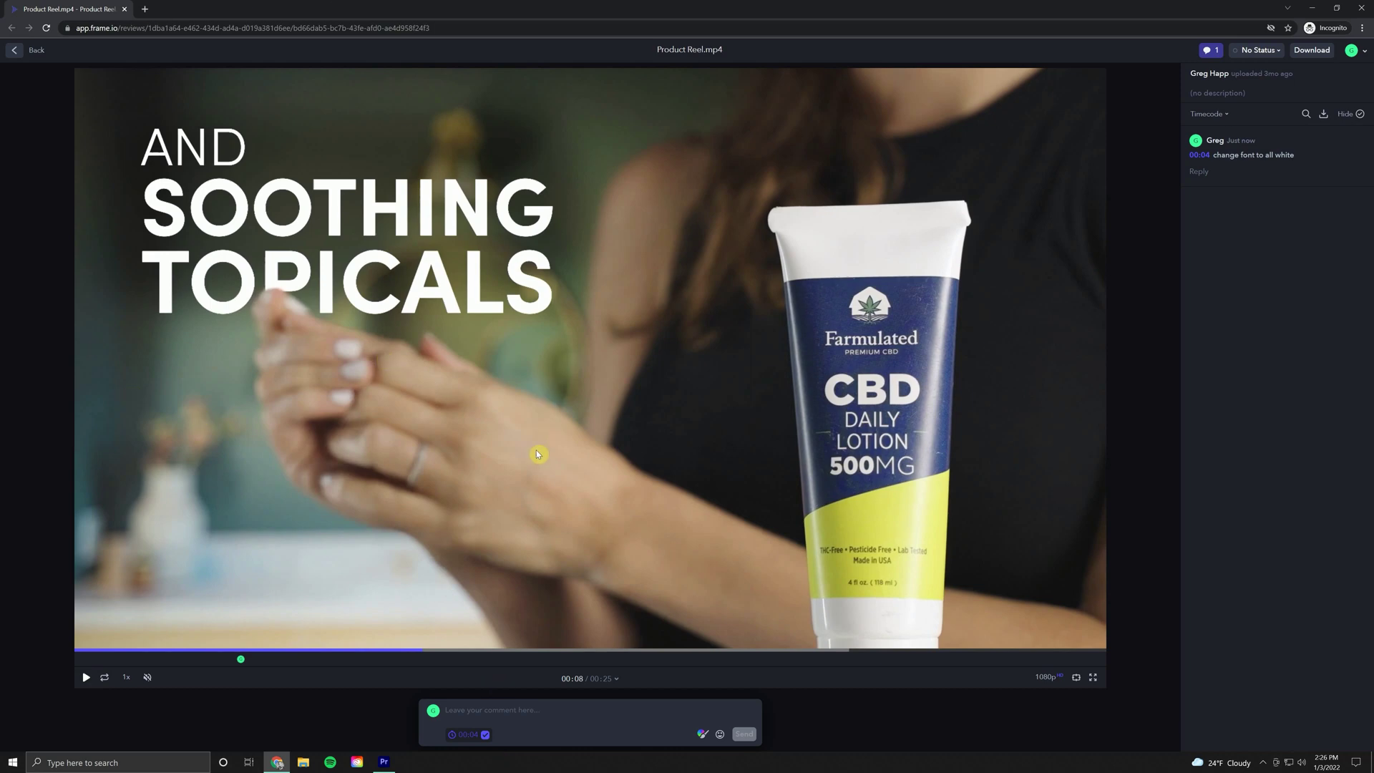
pyautogui.click(487, 709)
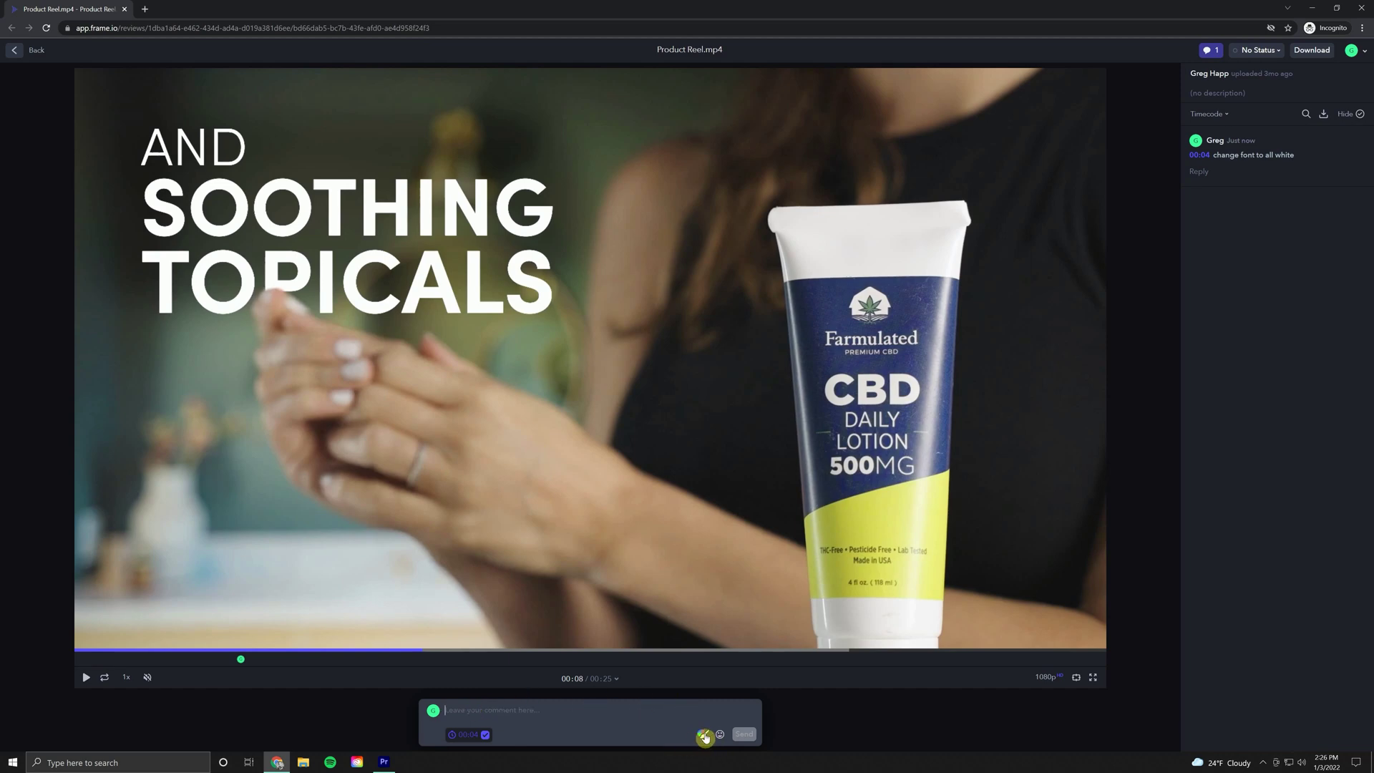
pyautogui.click(704, 735)
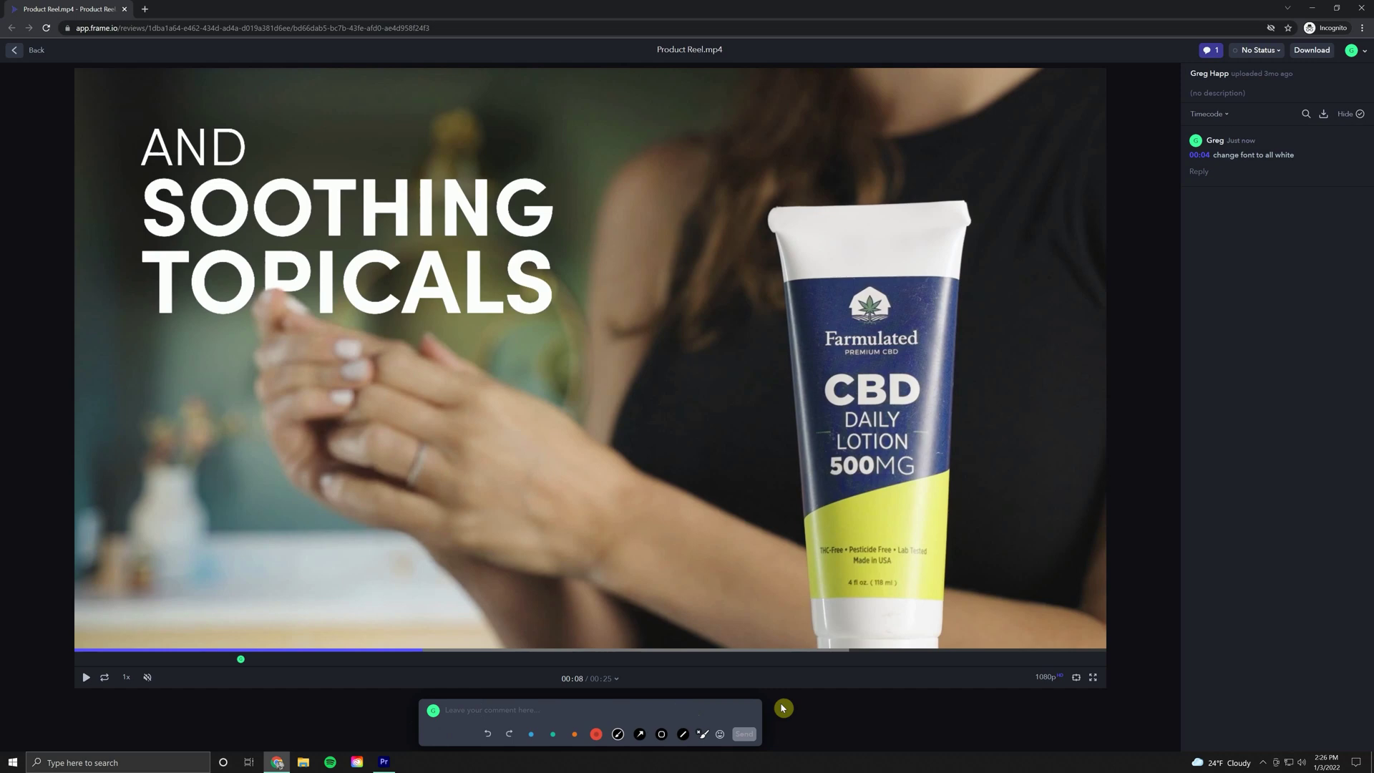
pyautogui.moveTo(284, 127)
pyautogui.mouseDown()
pyautogui.moveTo(179, 116)
pyautogui.moveTo(115, 170)
pyautogui.moveTo(121, 265)
pyautogui.moveTo(209, 334)
pyautogui.moveTo(431, 345)
pyautogui.moveTo(520, 314)
pyautogui.moveTo(547, 281)
pyautogui.moveTo(543, 227)
pyautogui.moveTo(496, 179)
pyautogui.moveTo(363, 130)
pyautogui.moveTo(215, 129)
pyautogui.mouseUp()
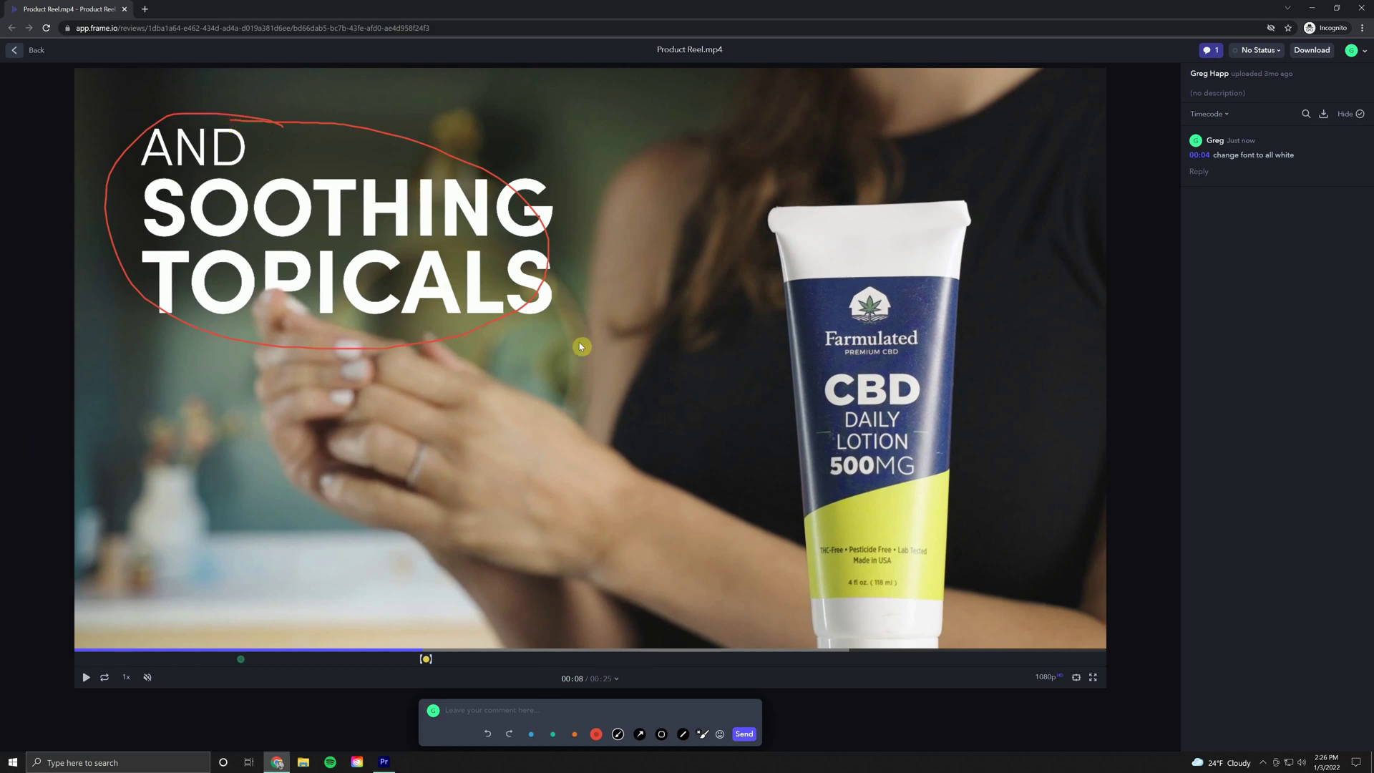
pyautogui.click(575, 738)
pyautogui.moveTo(459, 425)
pyautogui.mouseDown()
pyautogui.moveTo(373, 499)
pyautogui.moveTo(517, 429)
pyautogui.moveTo(408, 422)
pyautogui.mouseUp()
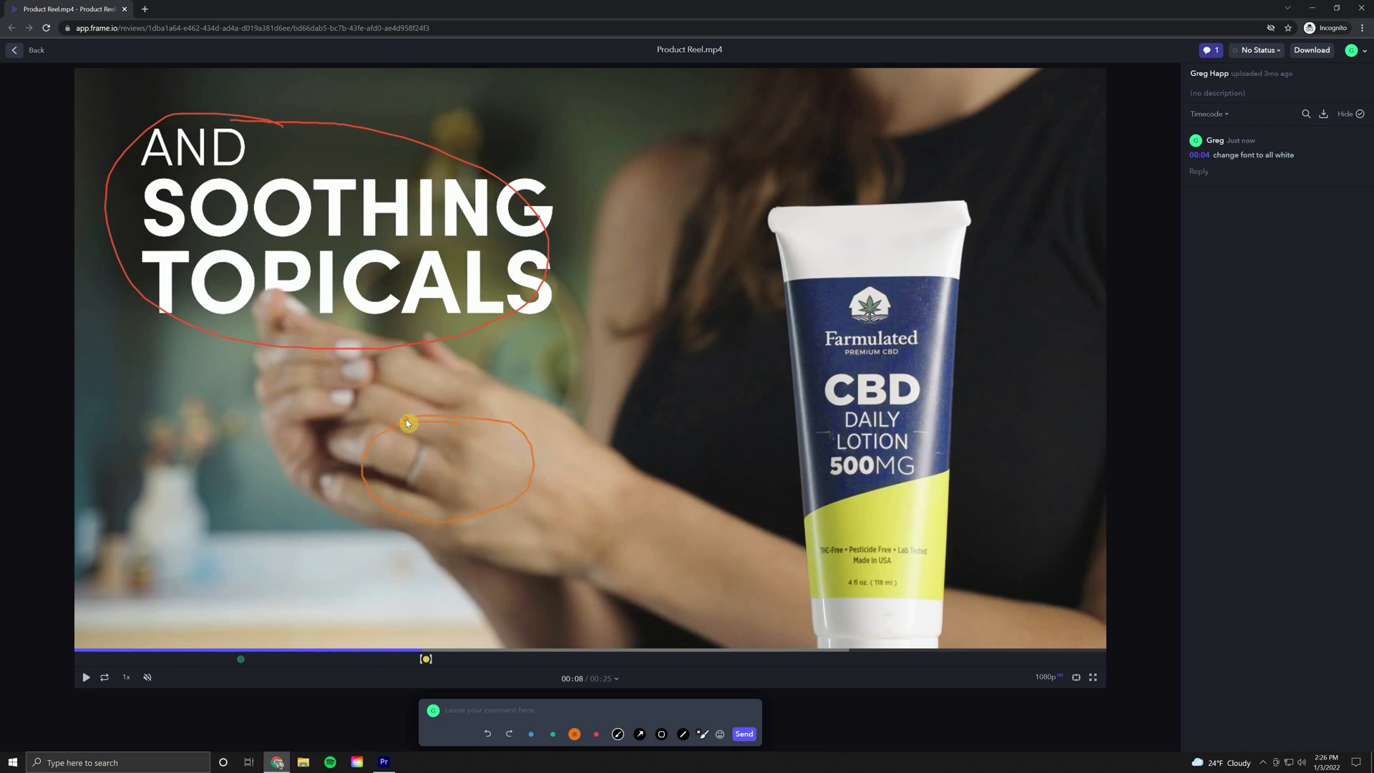
pyautogui.click(553, 734)
pyautogui.moveTo(959, 296)
pyautogui.mouseDown()
pyautogui.moveTo(788, 412)
pyautogui.moveTo(973, 418)
pyautogui.moveTo(949, 316)
pyautogui.moveTo(924, 304)
pyautogui.mouseUp()
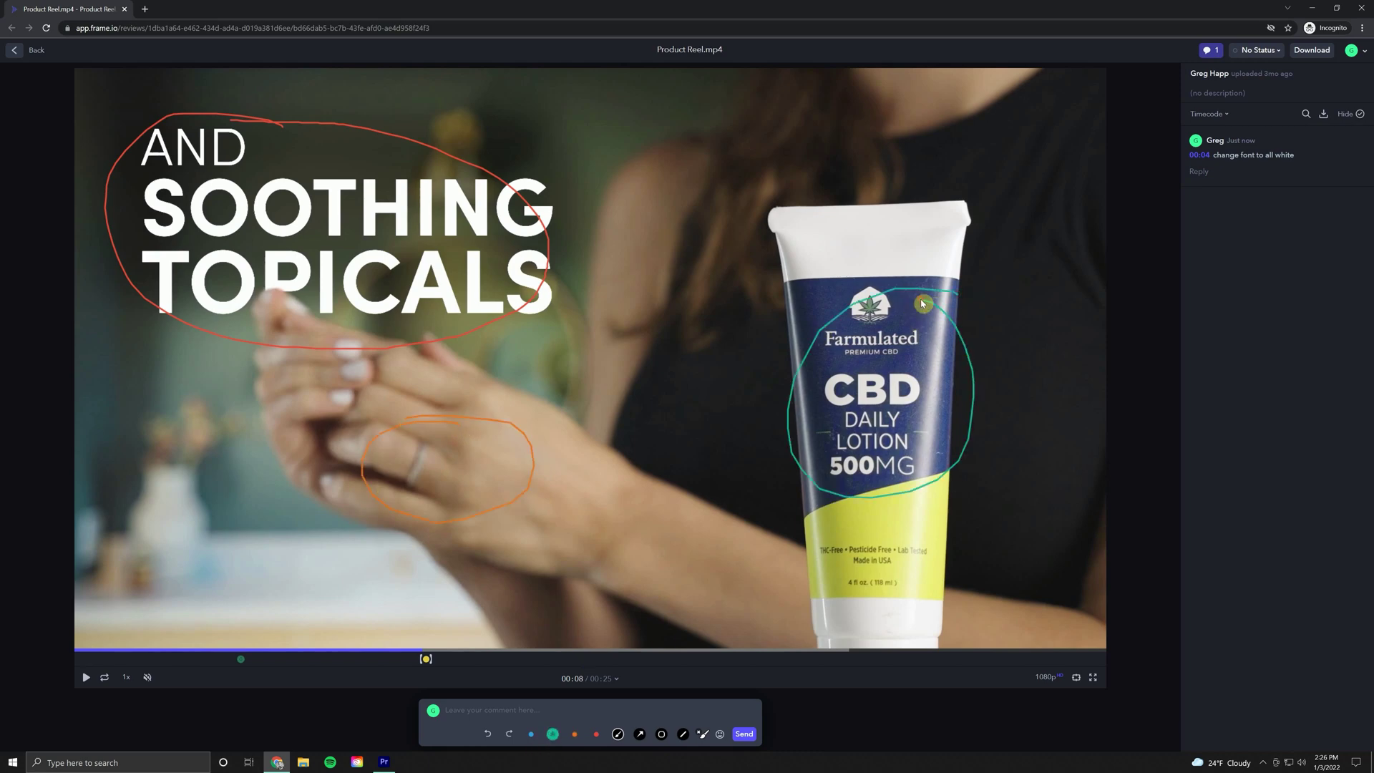
# Step: Undo the orange and teal circles, keeping the red one, and post 'remove text'
pyautogui.click(487, 734)
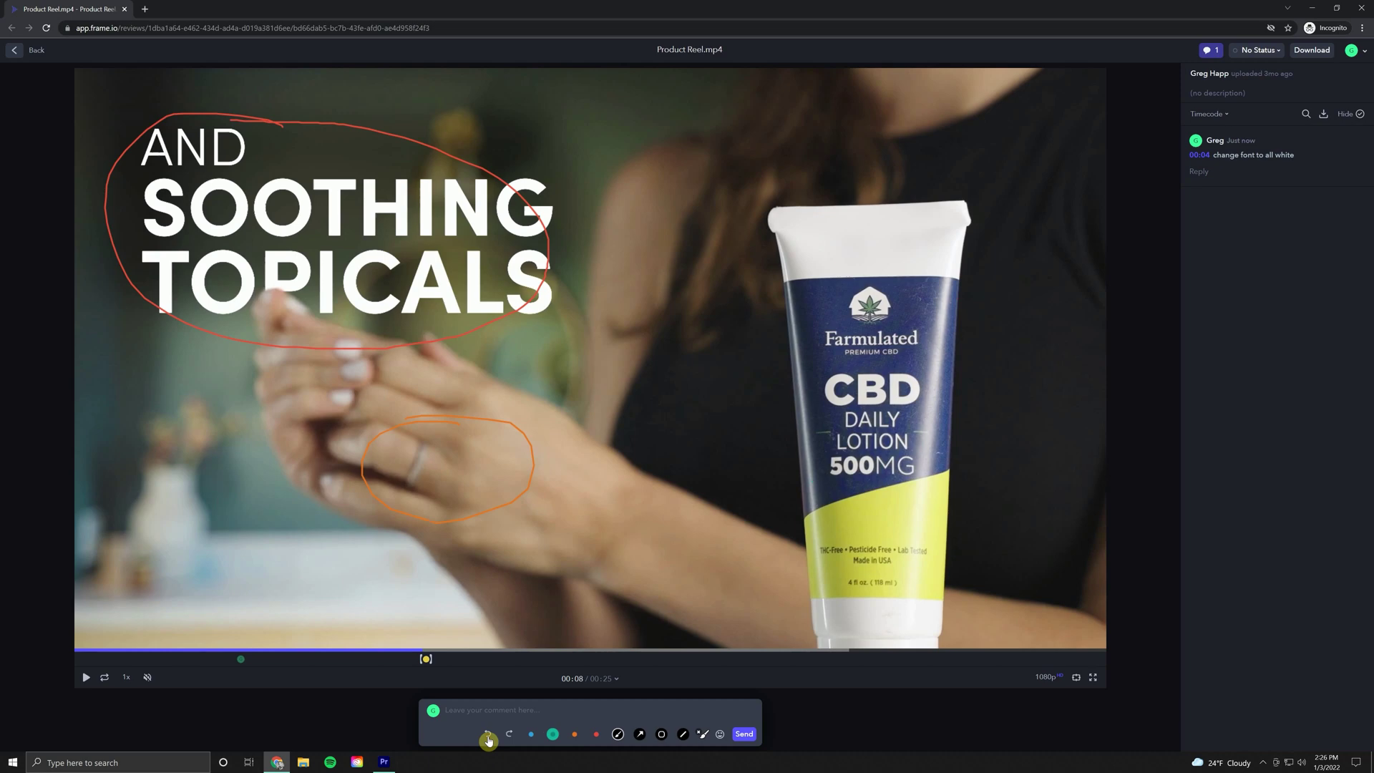
pyautogui.click(488, 734)
pyautogui.click(508, 734)
pyautogui.click(509, 734)
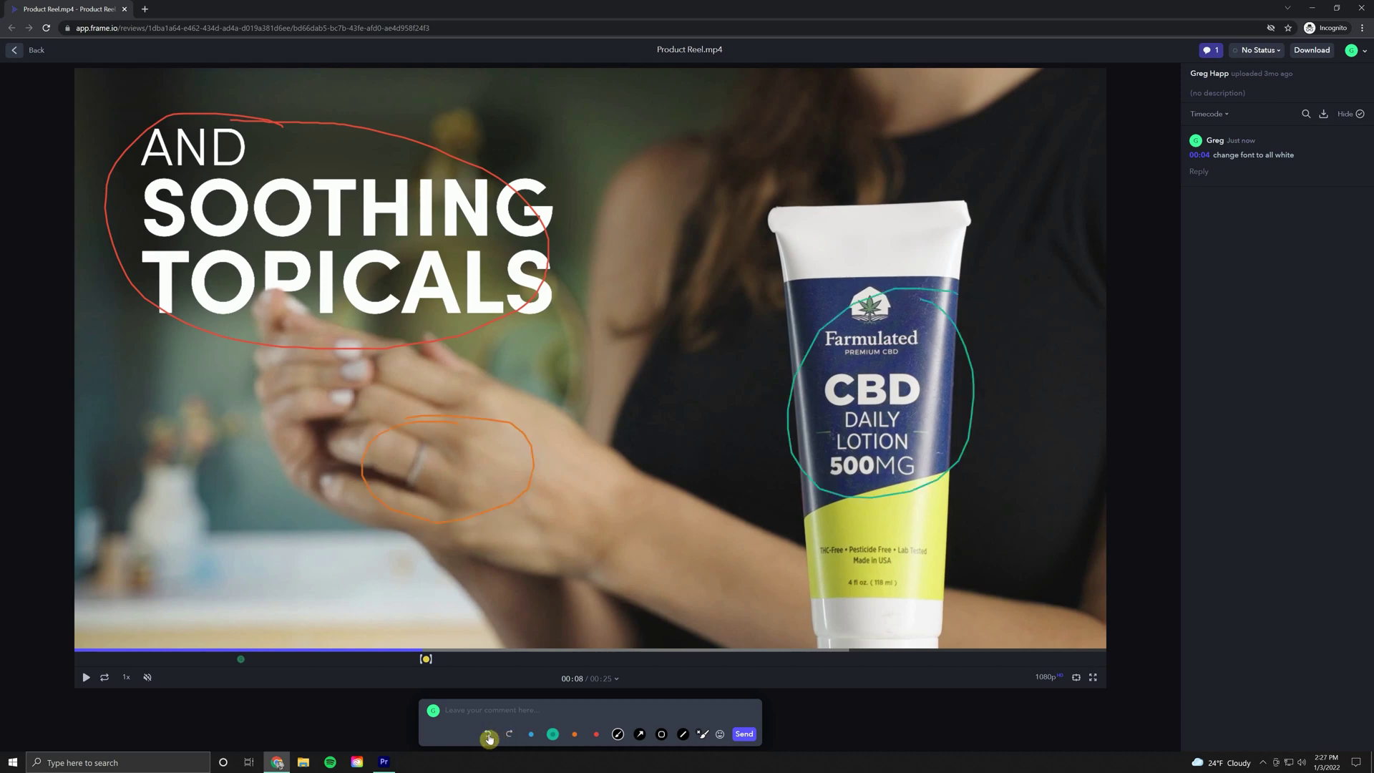
pyautogui.click(489, 734)
pyautogui.click(489, 734)
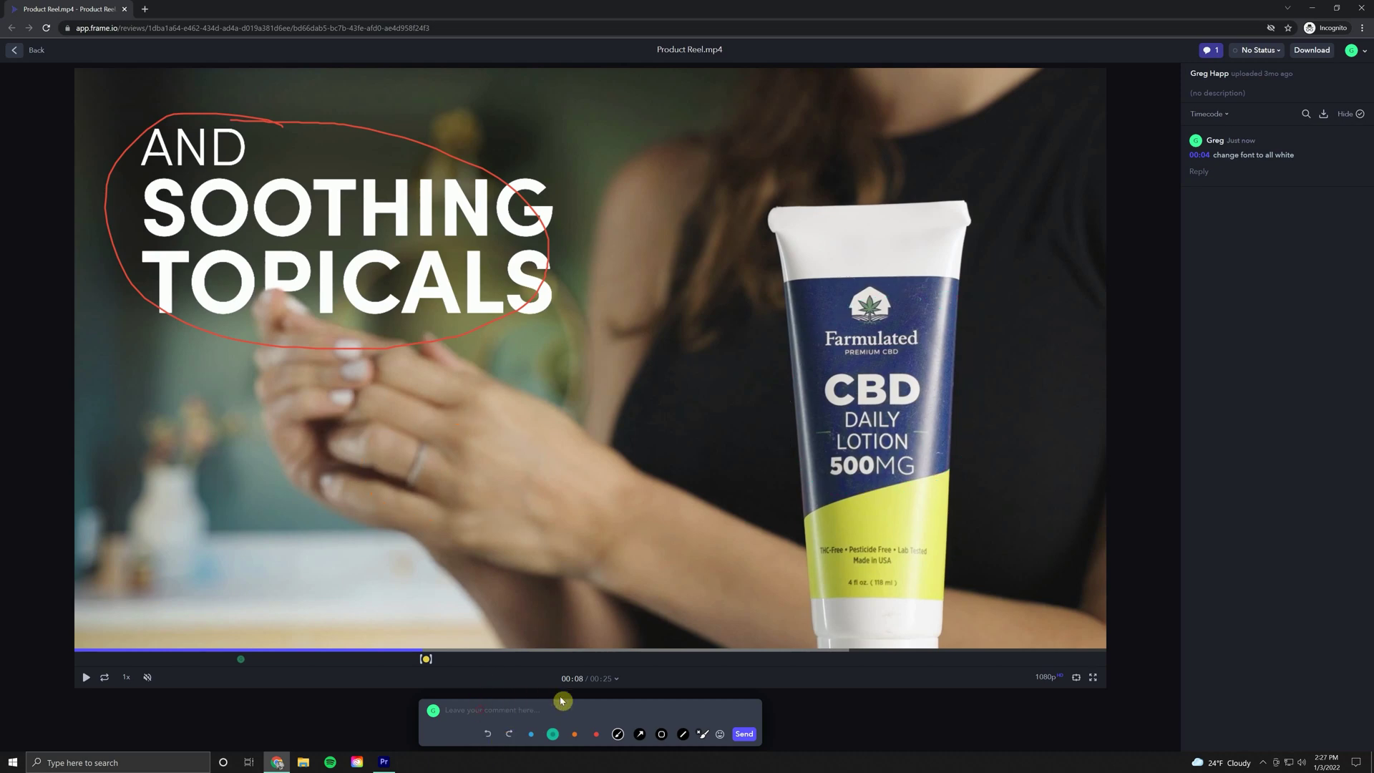
pyautogui.click(527, 710)
pyautogui.write('remove text')
pyautogui.click(744, 733)
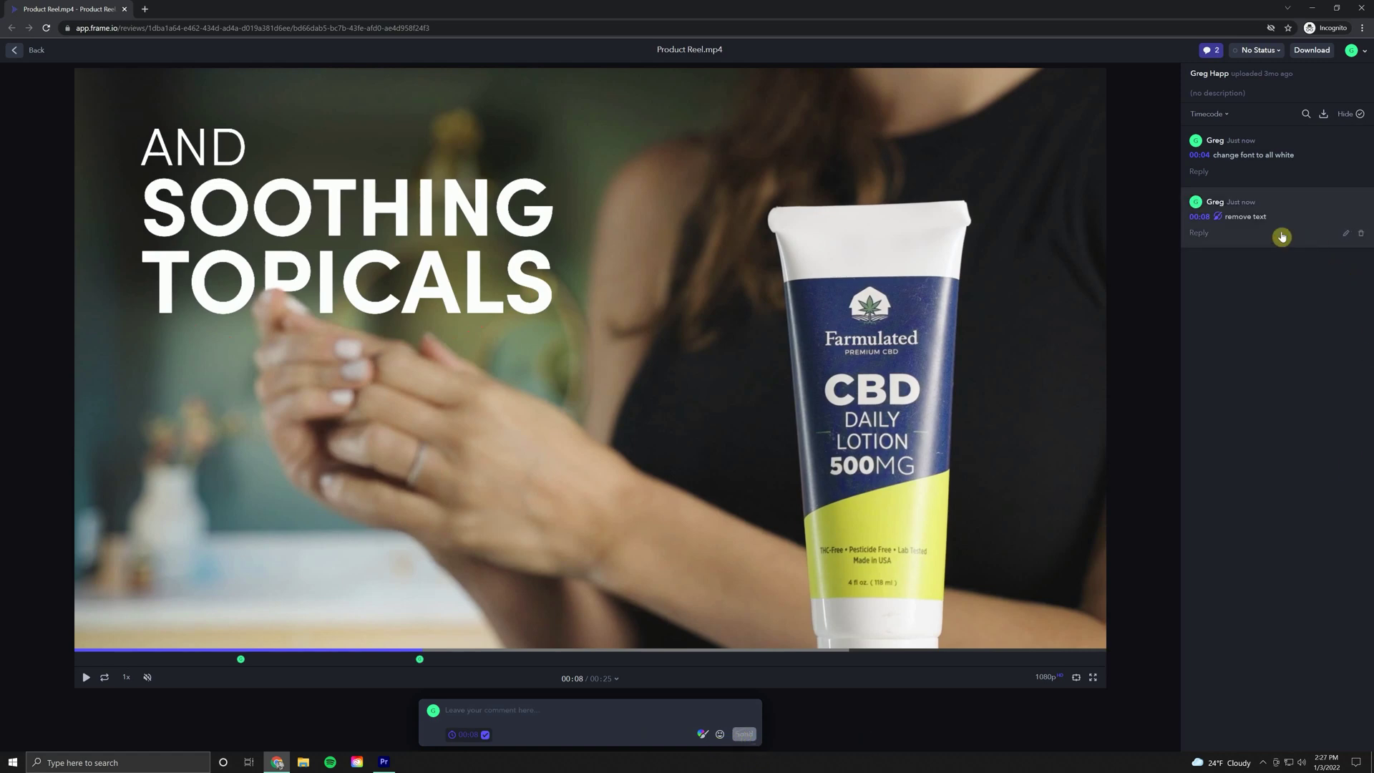
# Step: Show the 'remove text' comment's drawing, then play the reel from 00:21
pyautogui.click(1245, 226)
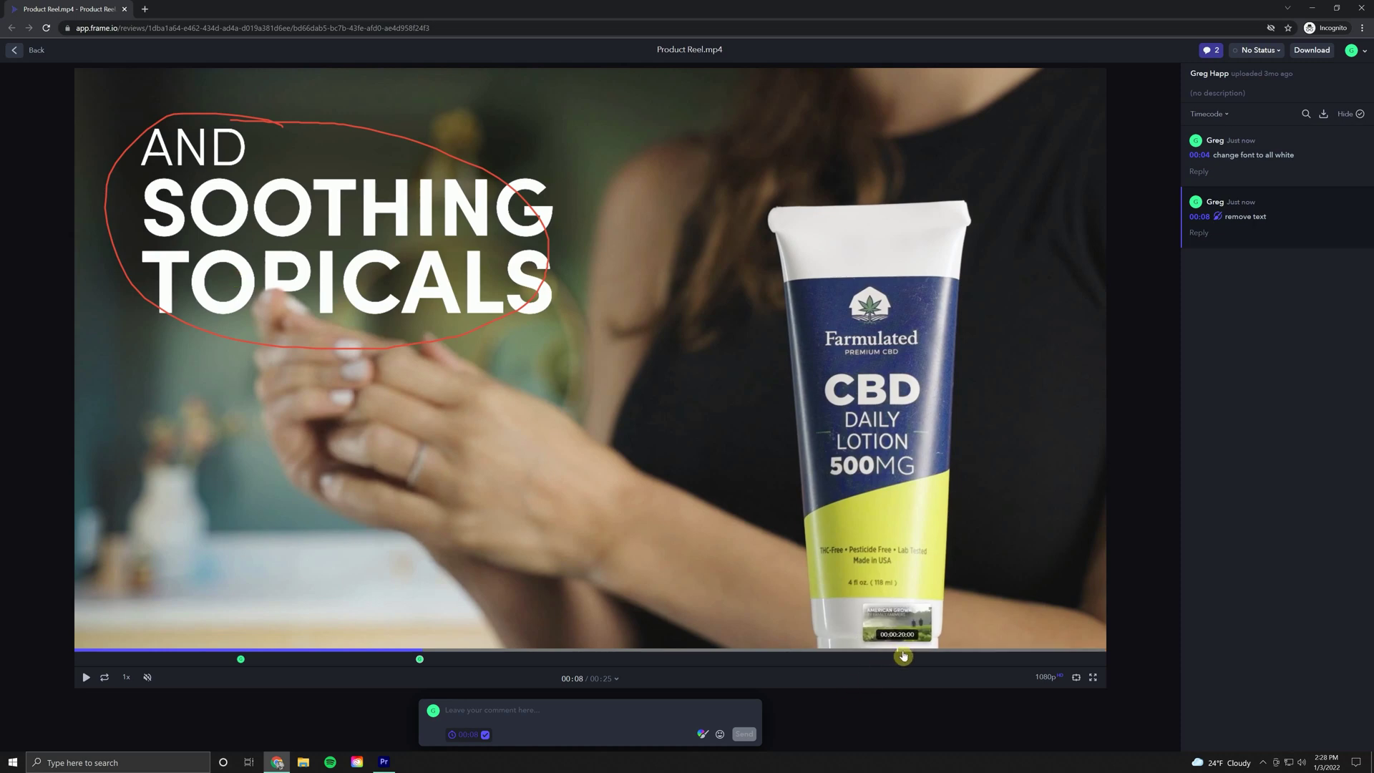
pyautogui.click(950, 653)
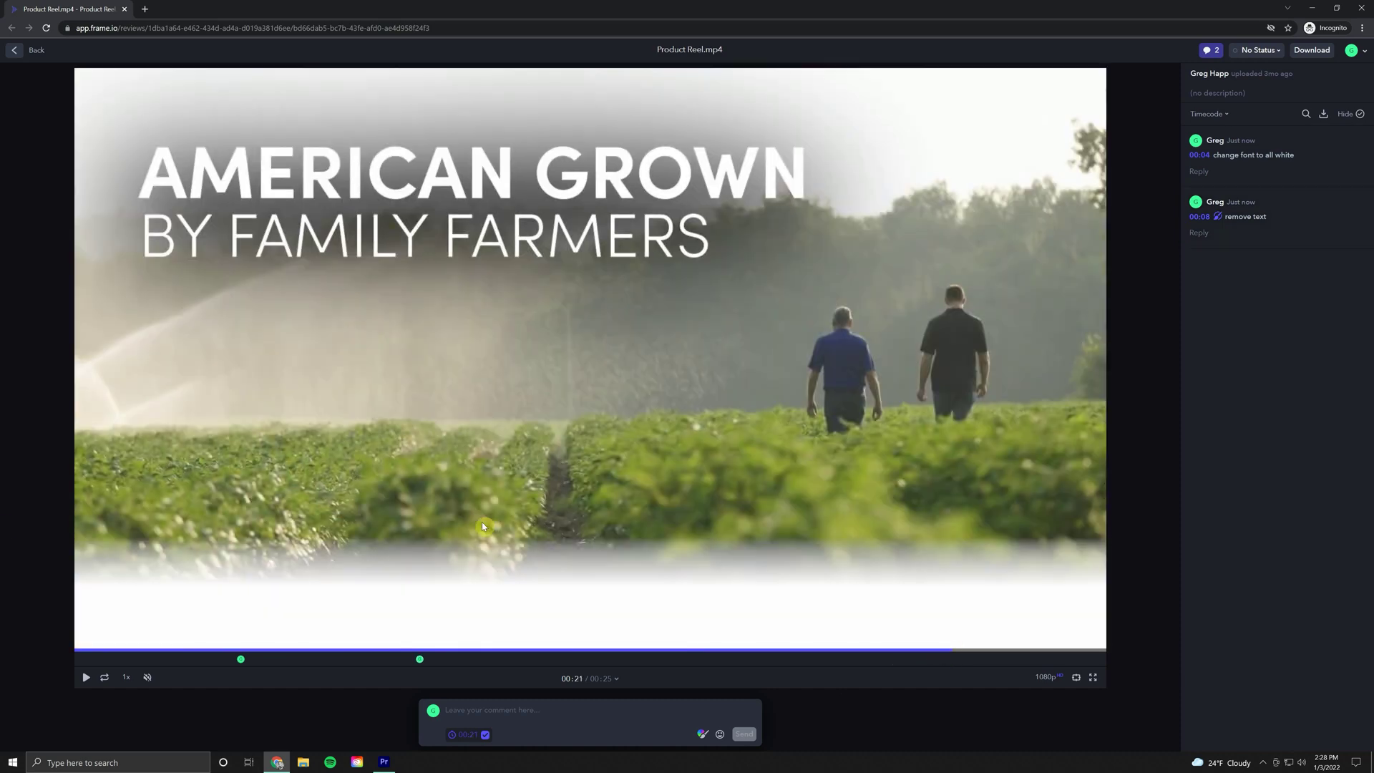
pyautogui.click(86, 678)
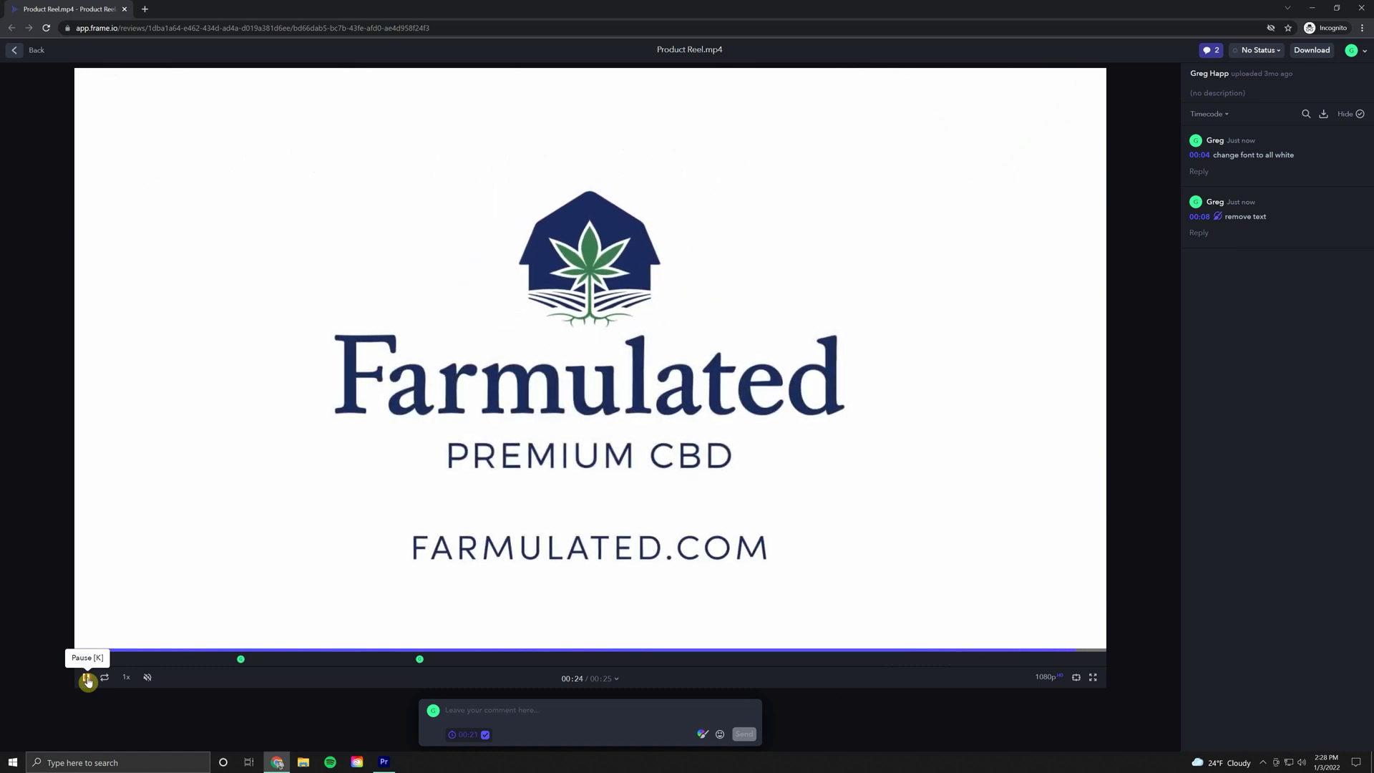
# Step: Post the comment 'remove end slate' on the 00:24–00:25 range
pyautogui.click(487, 710)
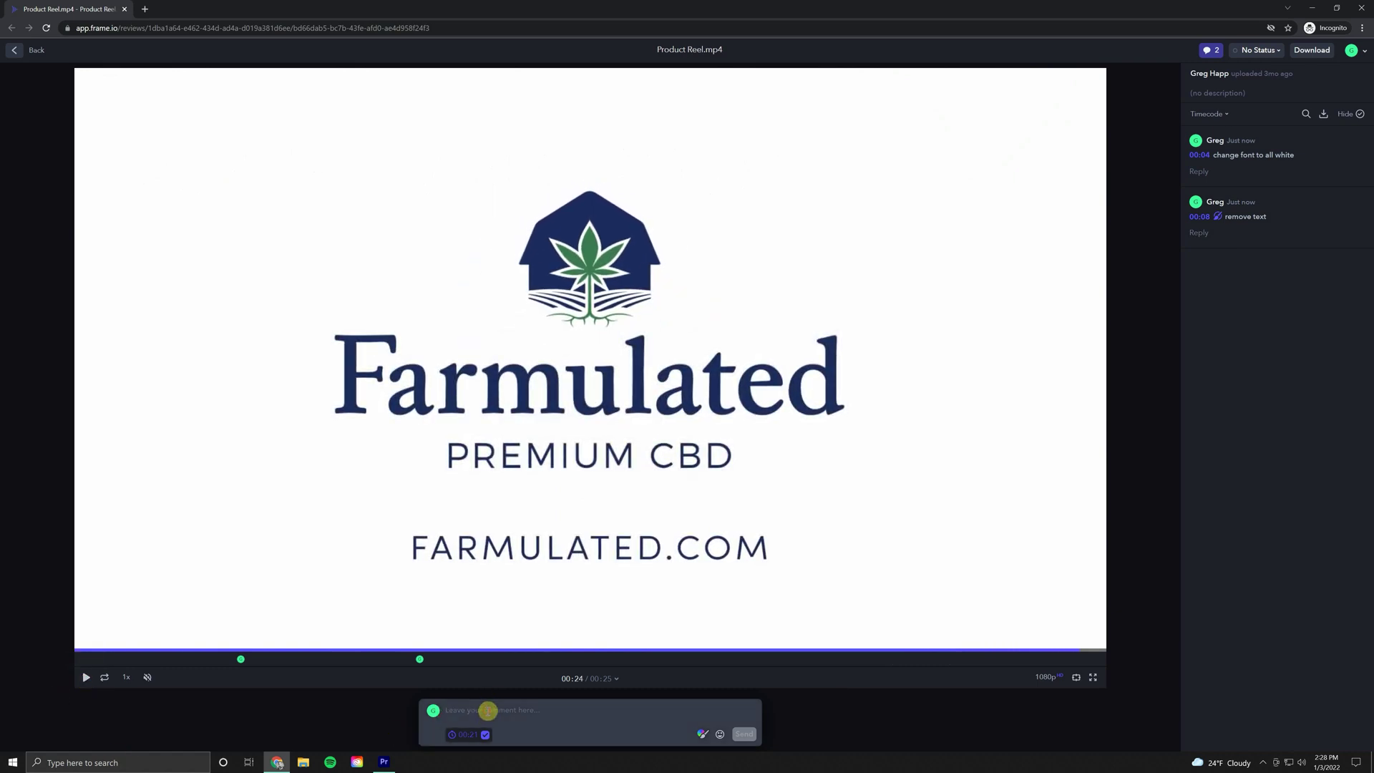
pyautogui.write('remove end slate')
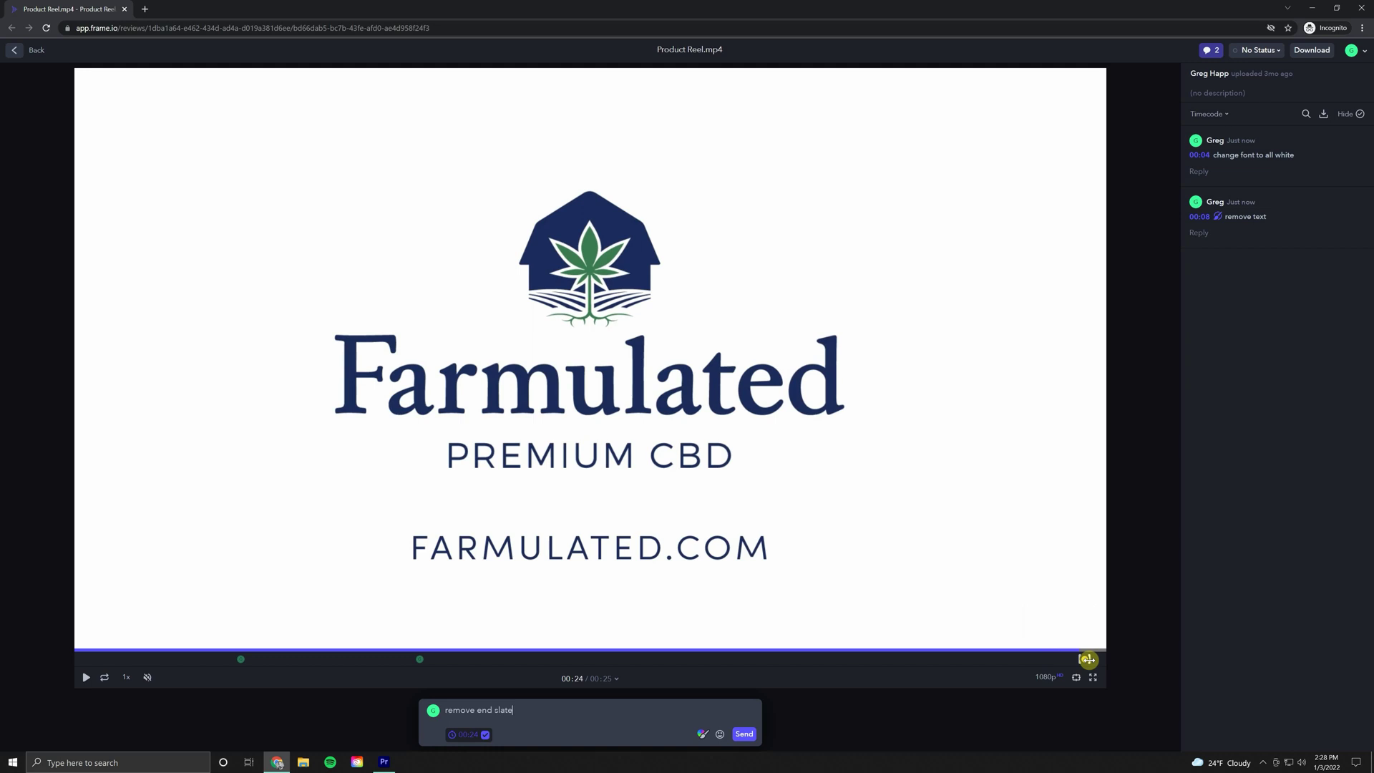
pyautogui.moveTo(1088, 659); pyautogui.dragTo(1101, 659)
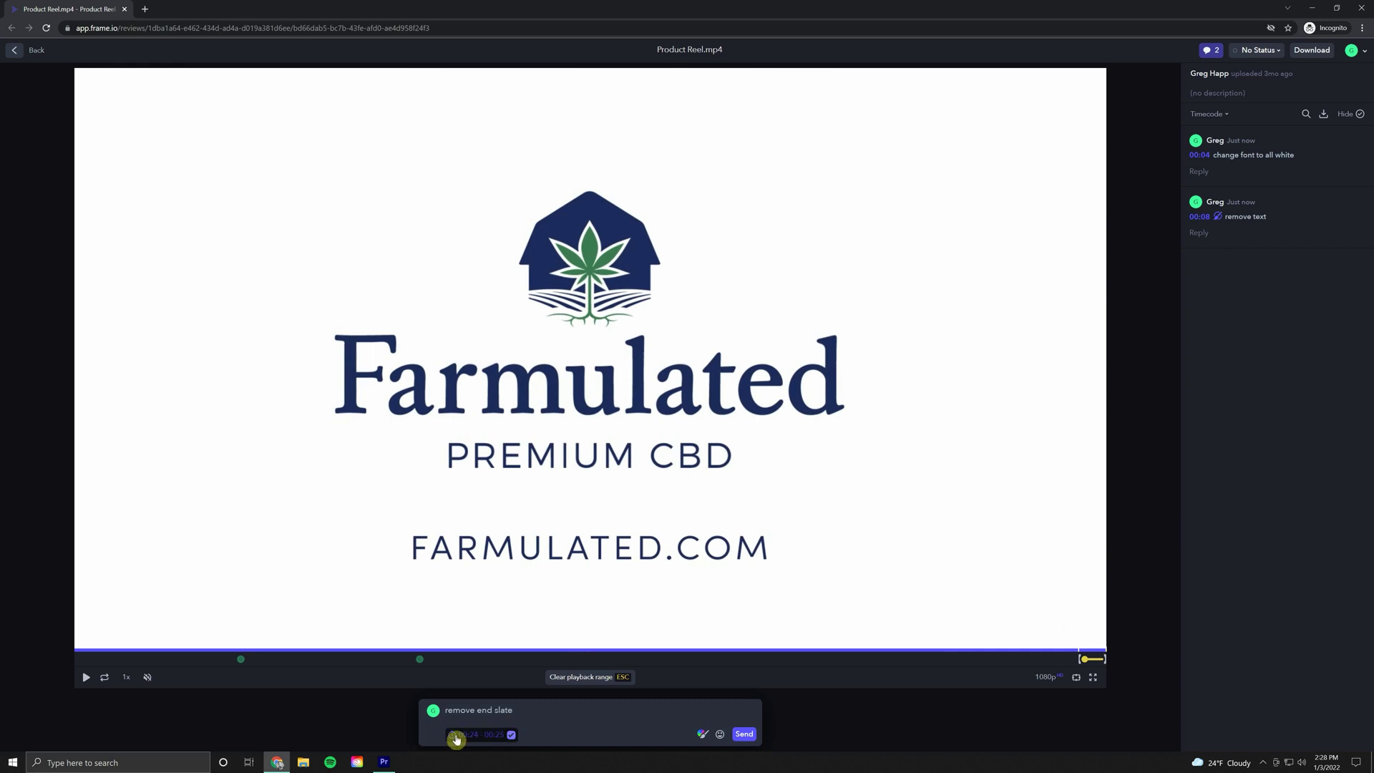
pyautogui.press('Return')
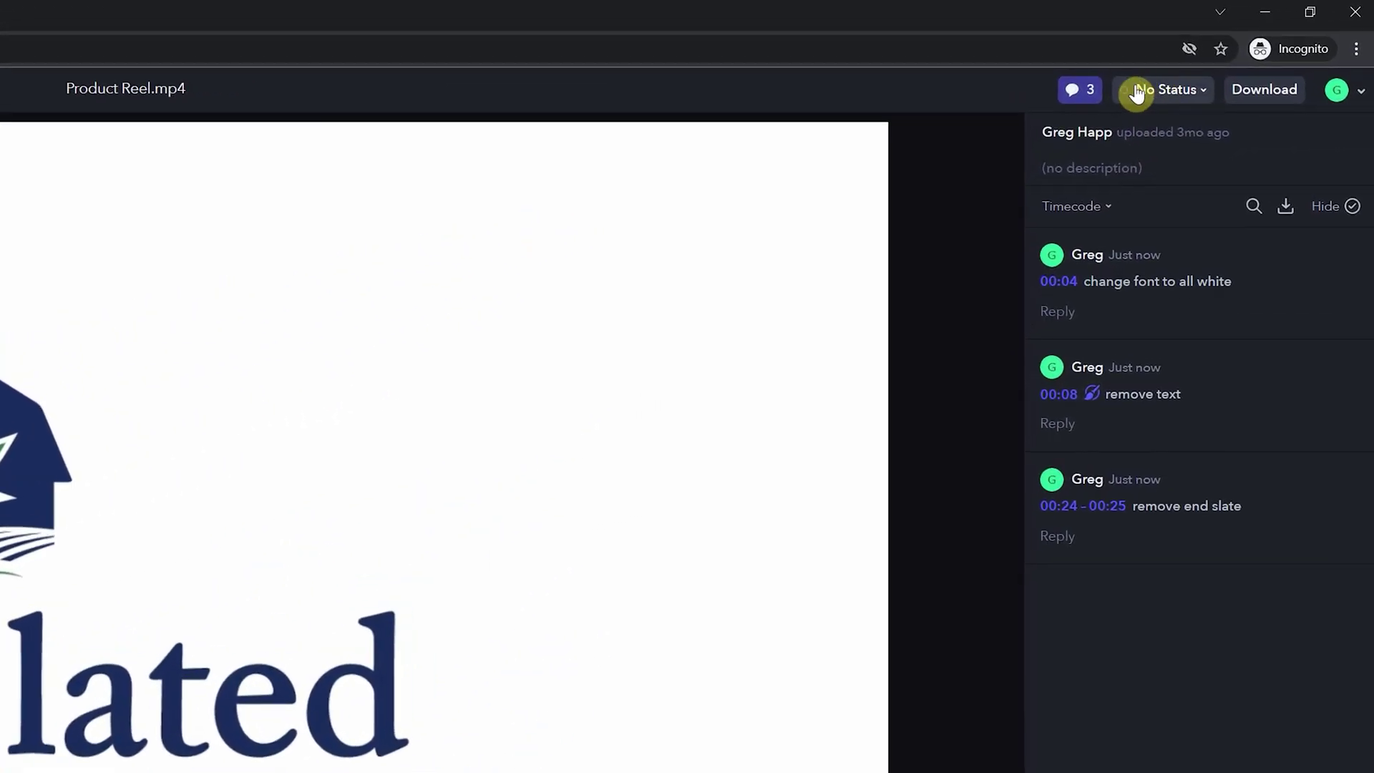
# Step: Choose Approved from the No Status dropdown in the top bar
pyautogui.click(1182, 95)
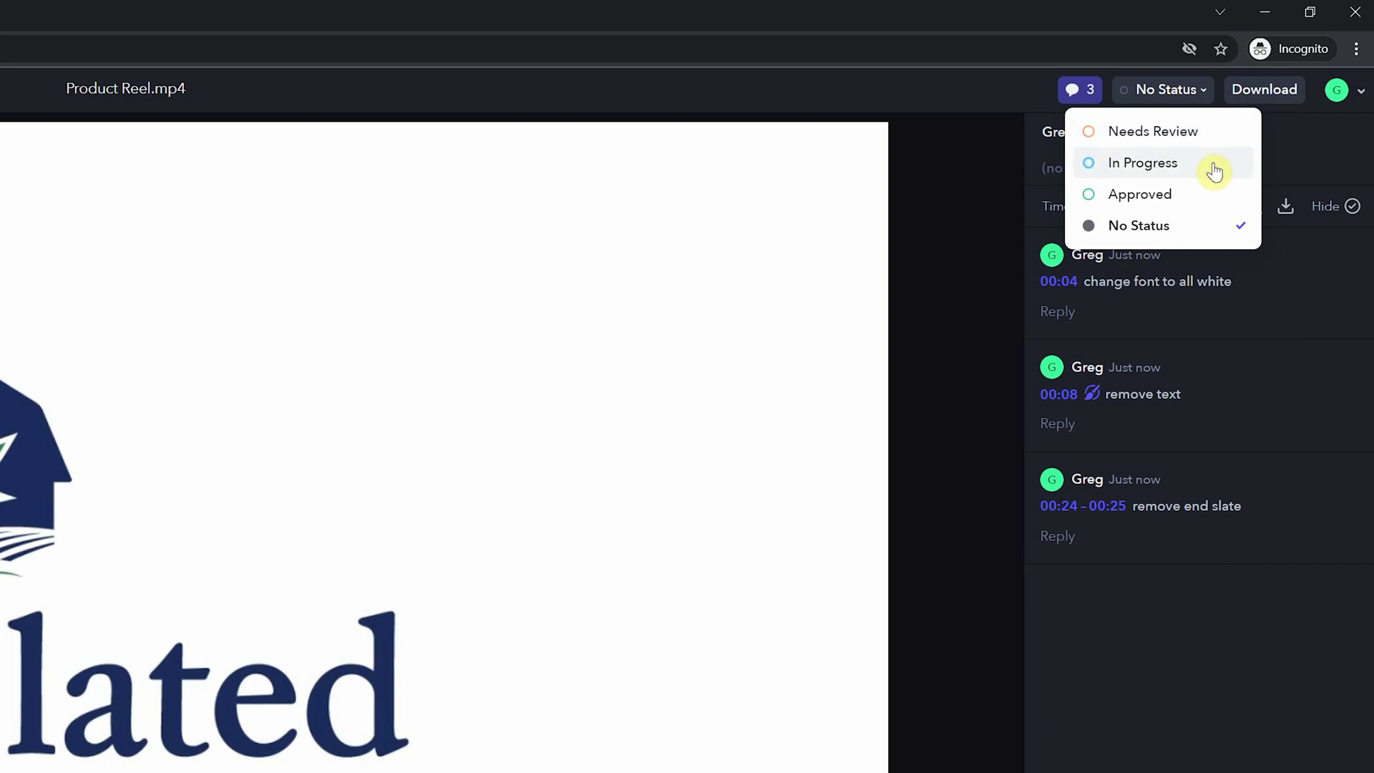
pyautogui.click(1187, 203)
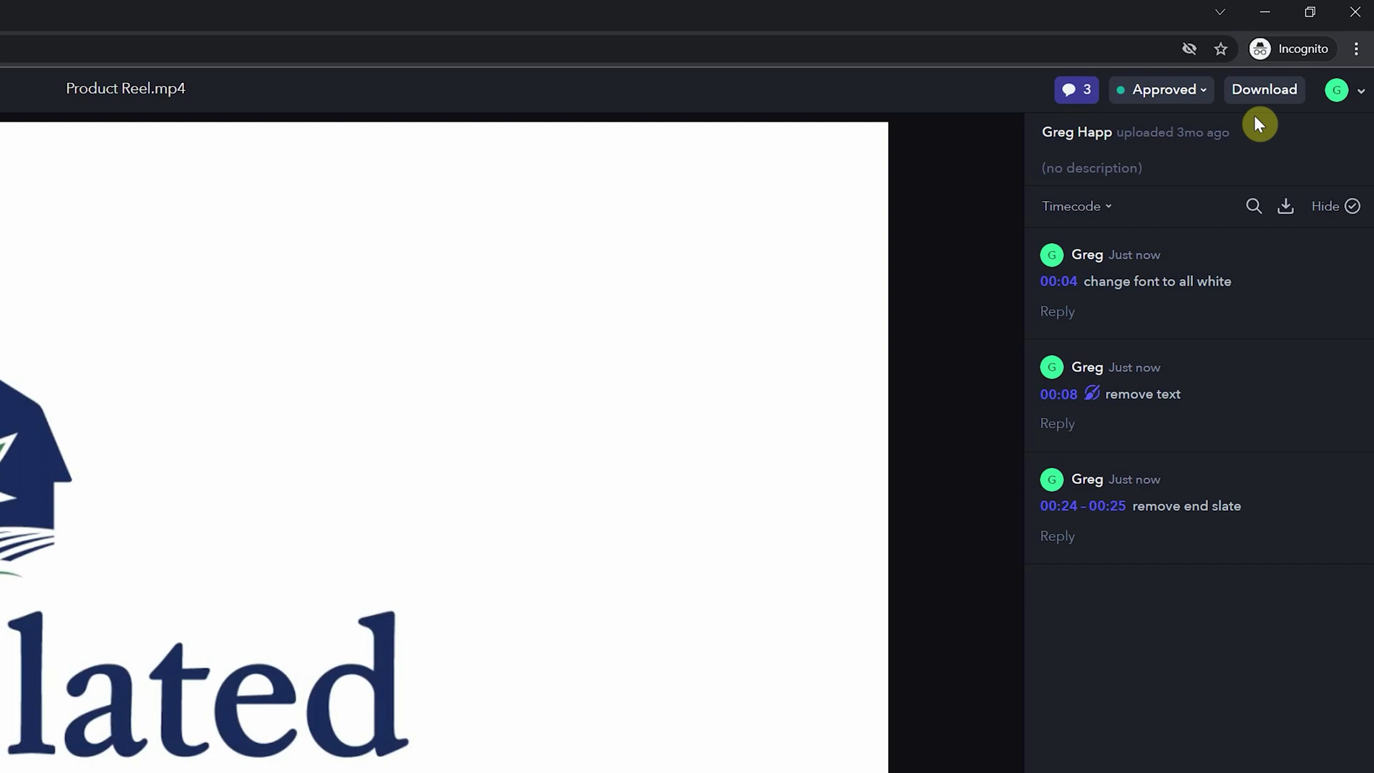
pyautogui.click(1269, 89)
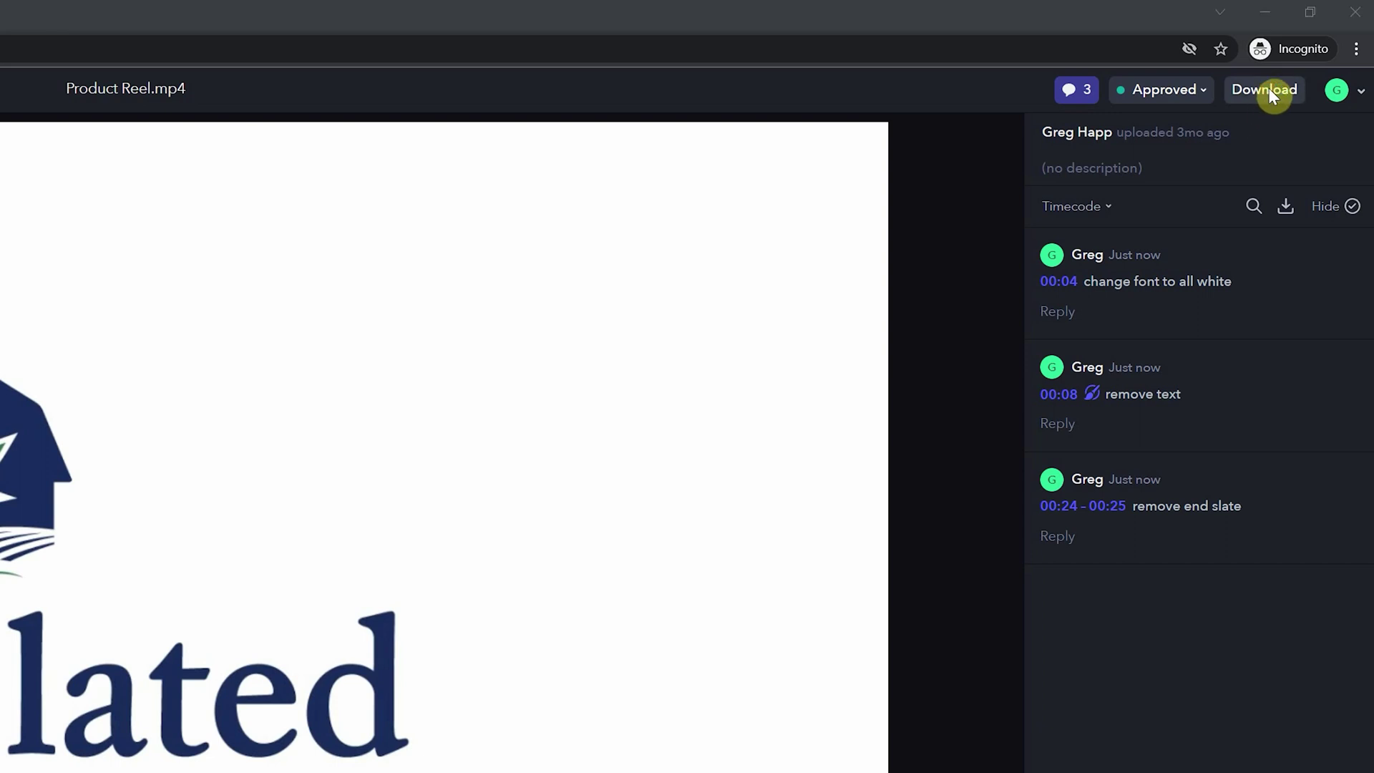
pyautogui.press('Return')
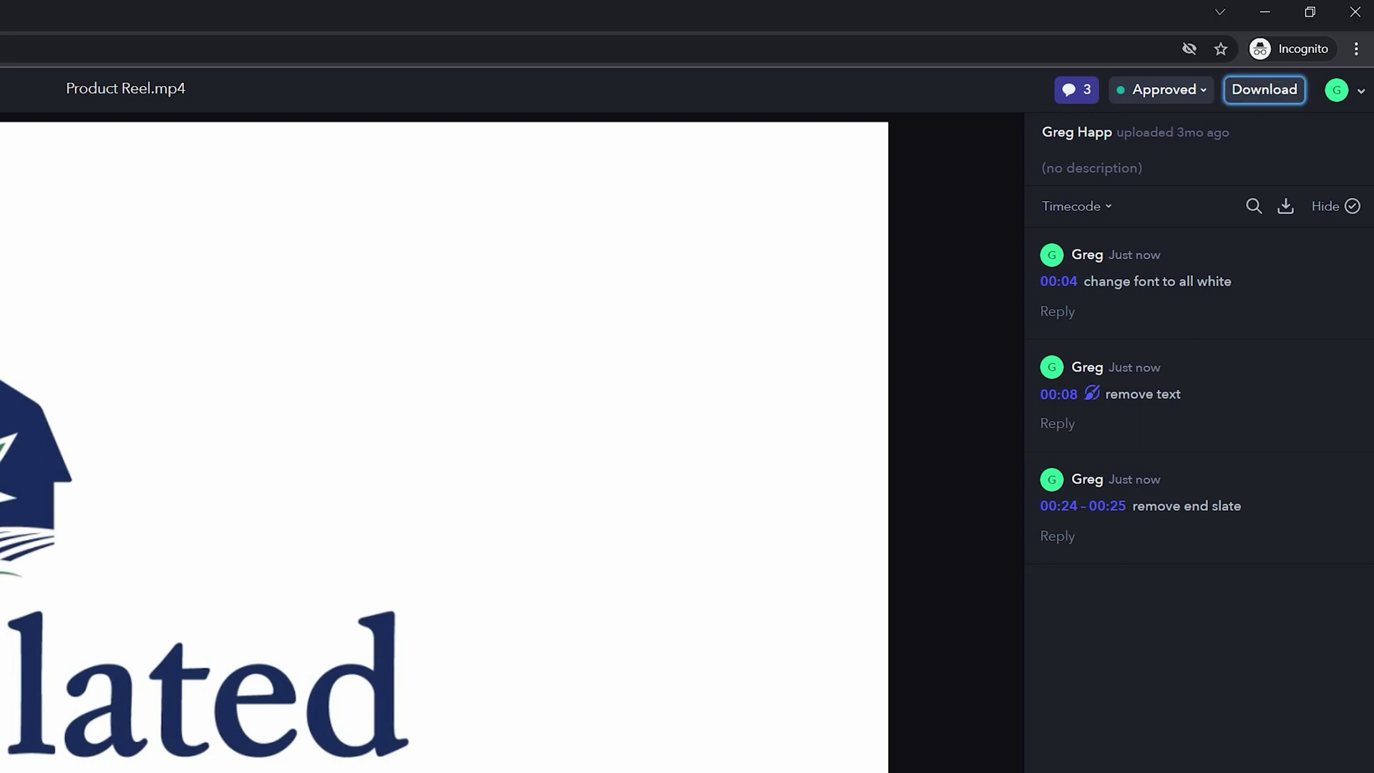